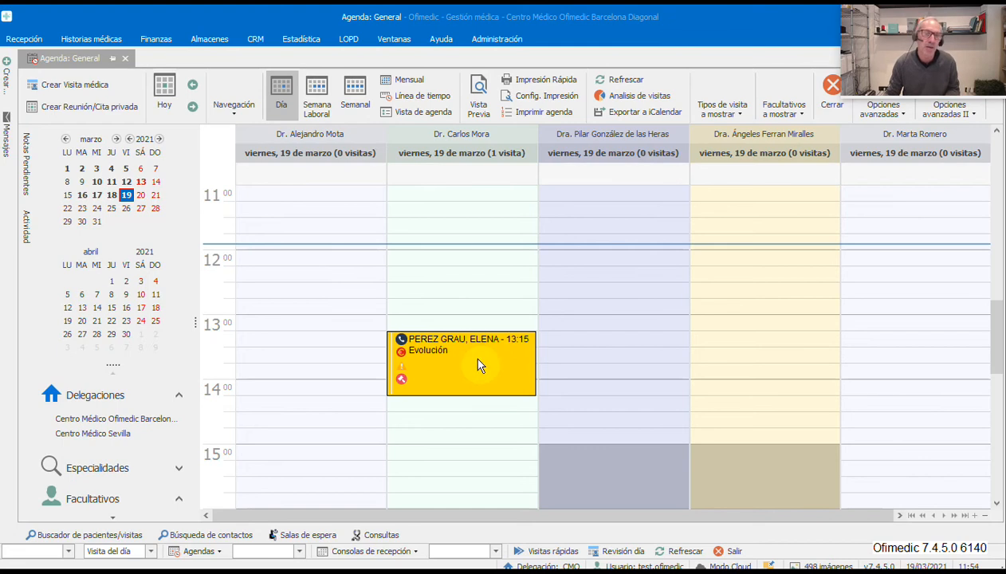
- Create a visit in the doctor's 12:00 slot on 19/03/2021 and assign the searched patient
left_click(414, 258)
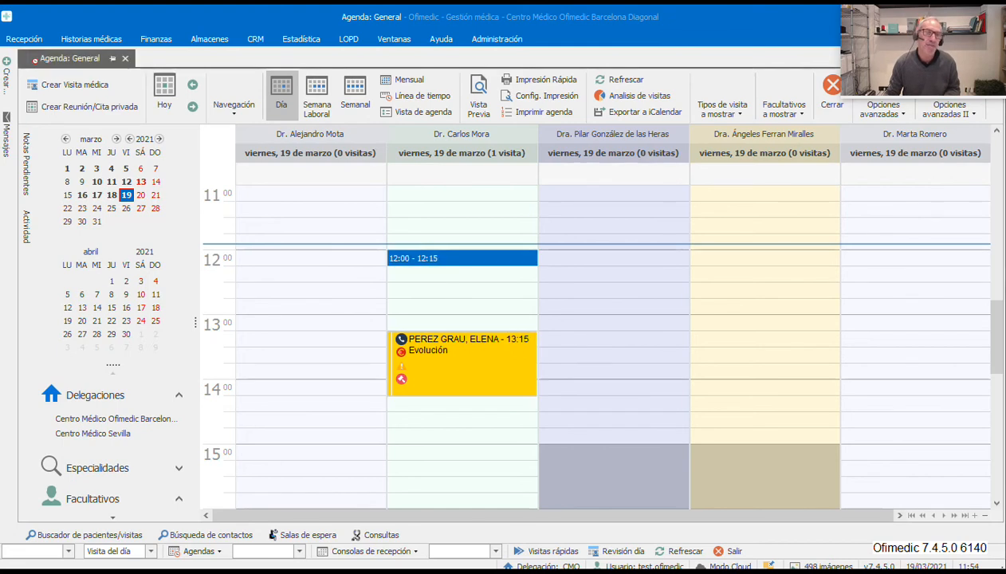
double_click(418, 258)
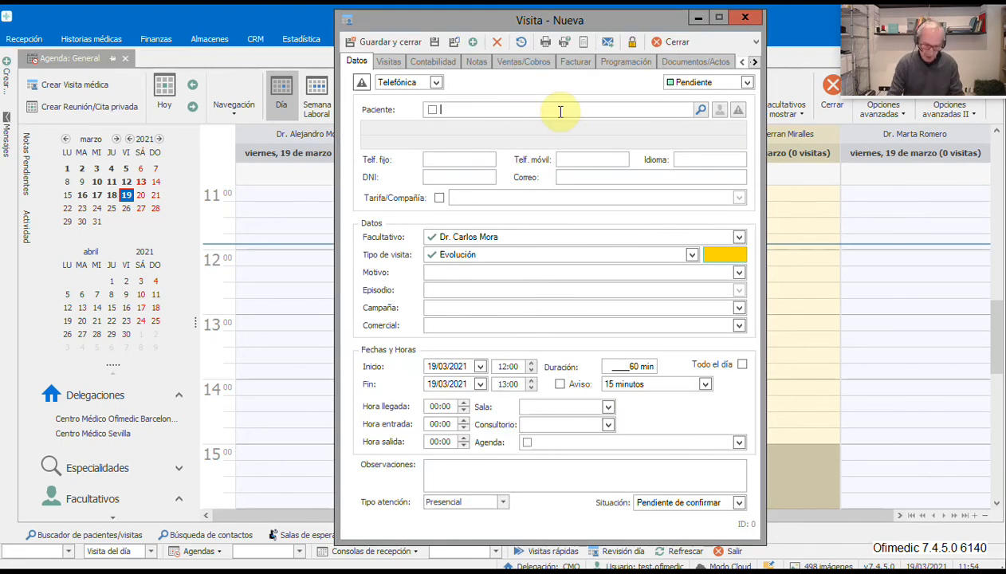
type("MARÍA")
key("Return")
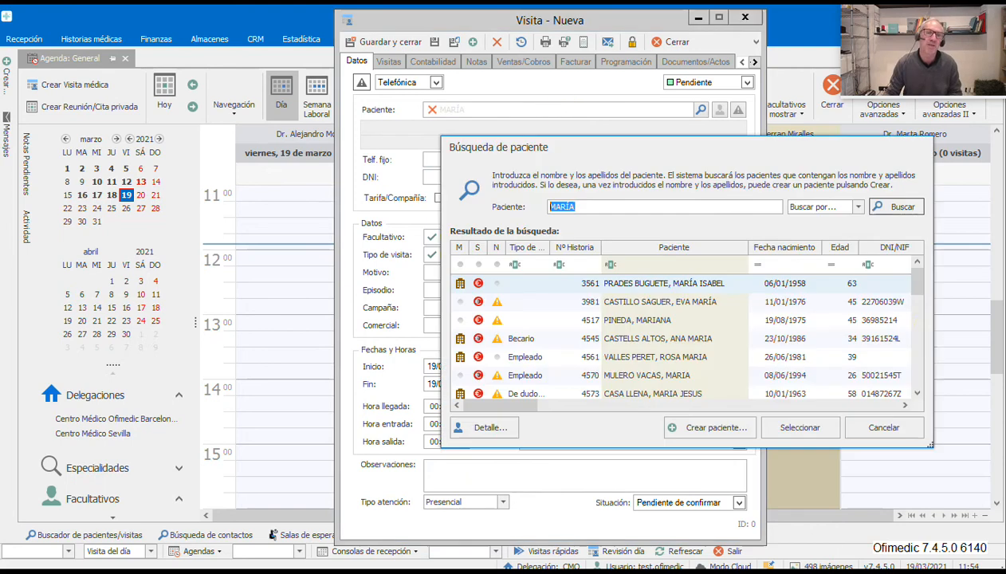
left_click_drag(917, 279, 914, 369)
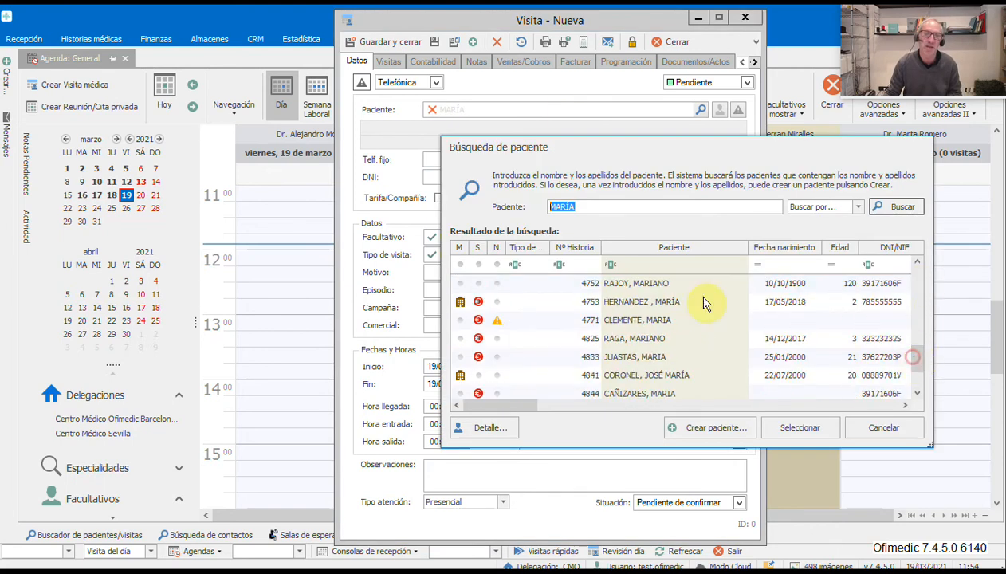
left_click(636, 359)
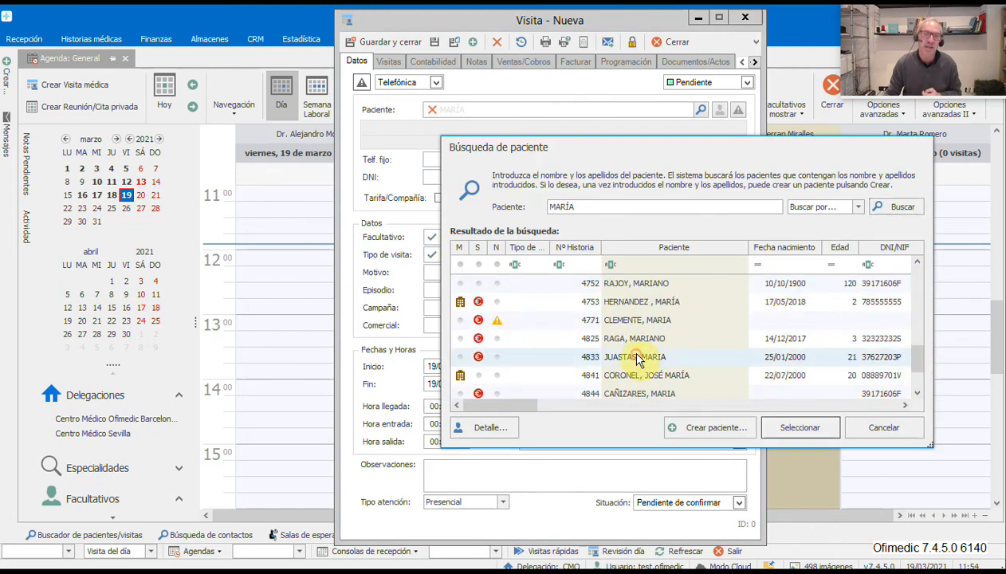
left_click(798, 427)
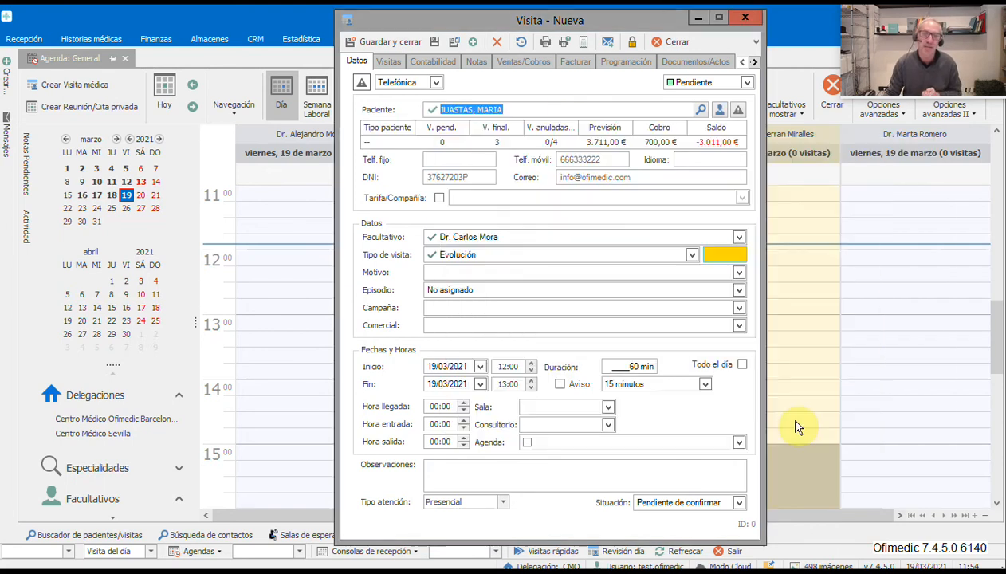
- Save the visit without sending a reminder and show its Documentos/Actos
left_click(435, 41)
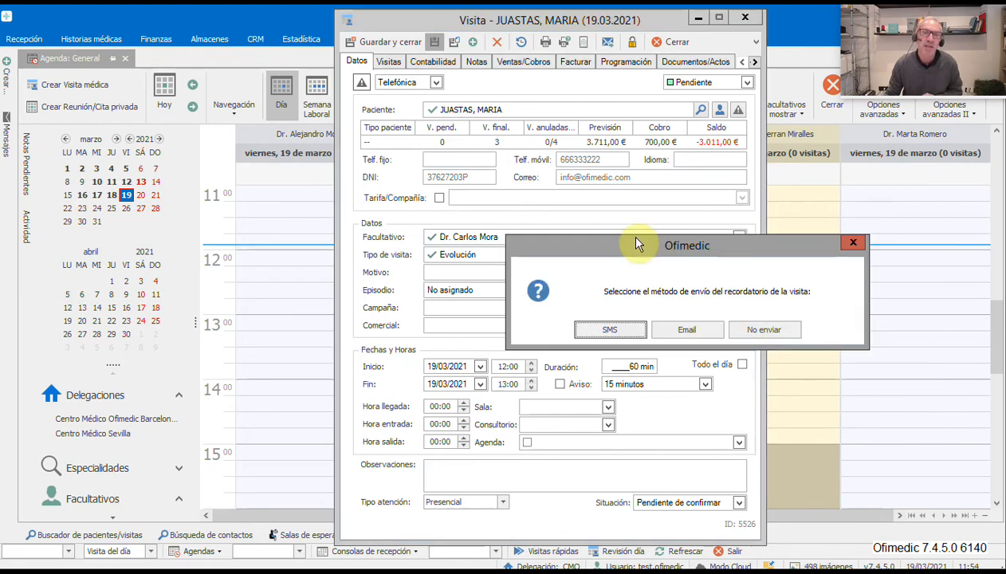
left_click(770, 331)
left_click(678, 63)
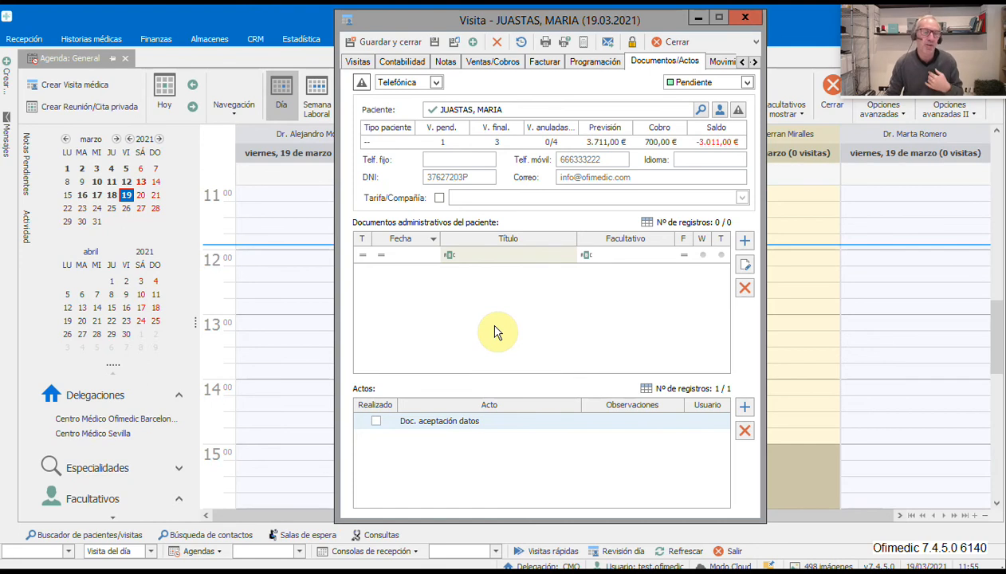
- Add an Alta Voluntaria administrative document to the visit, save it, and start another document
left_click(745, 240)
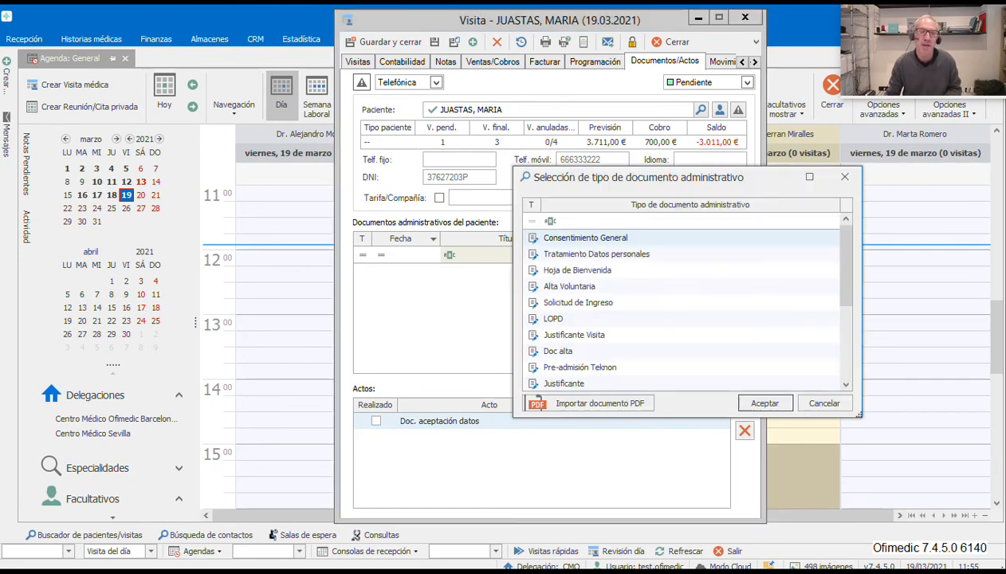
left_click(557, 290)
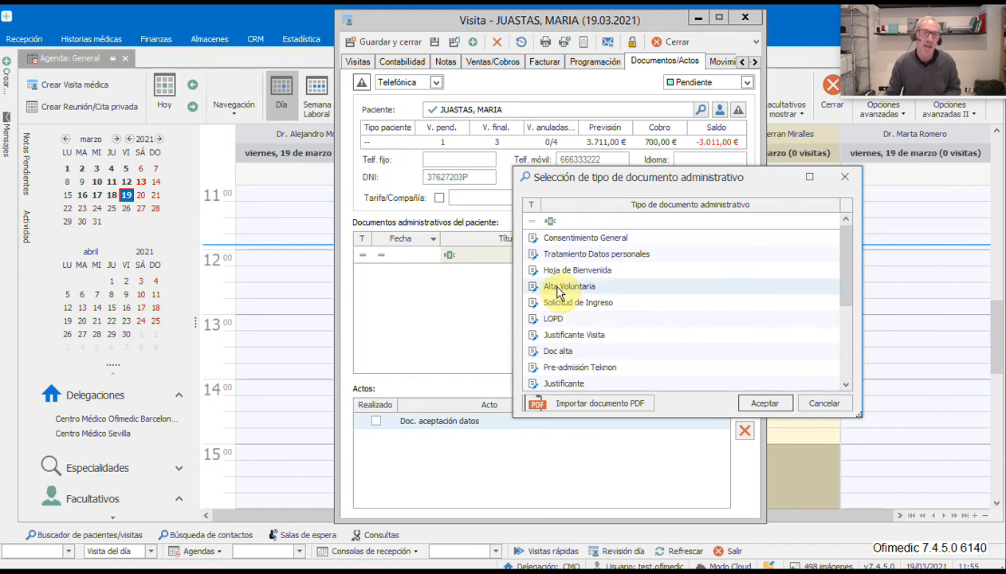
double_click(557, 289)
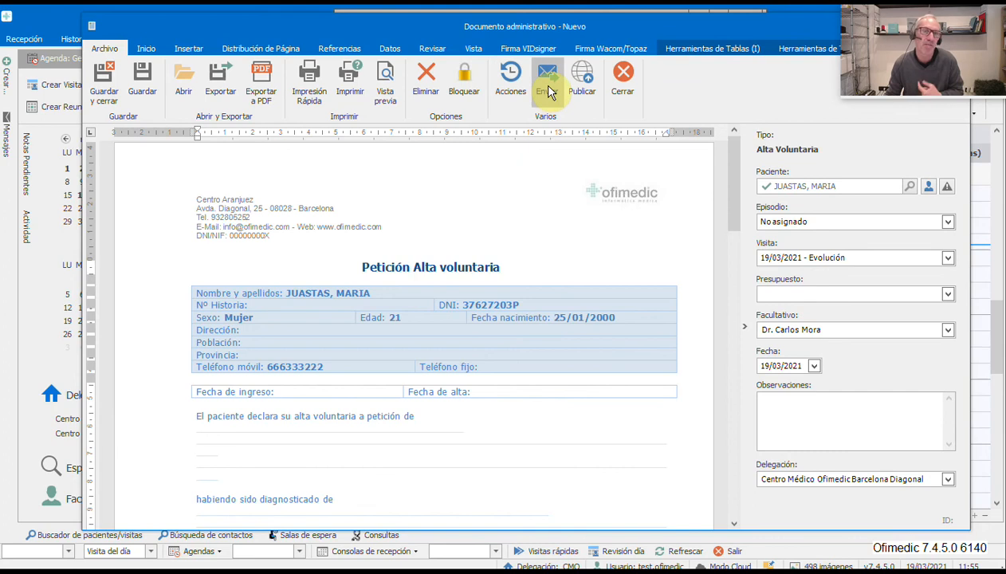
left_click(102, 83)
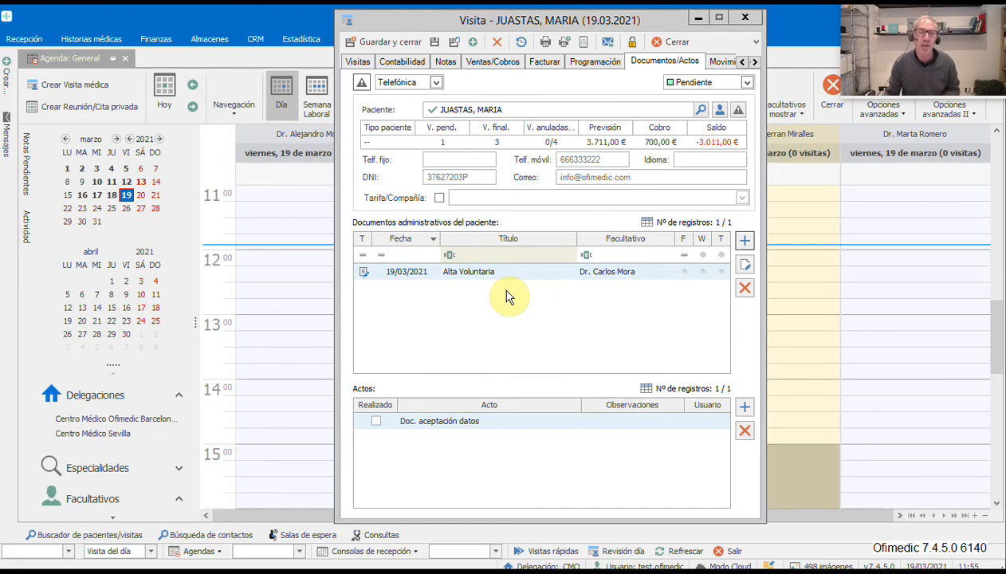
left_click(742, 242)
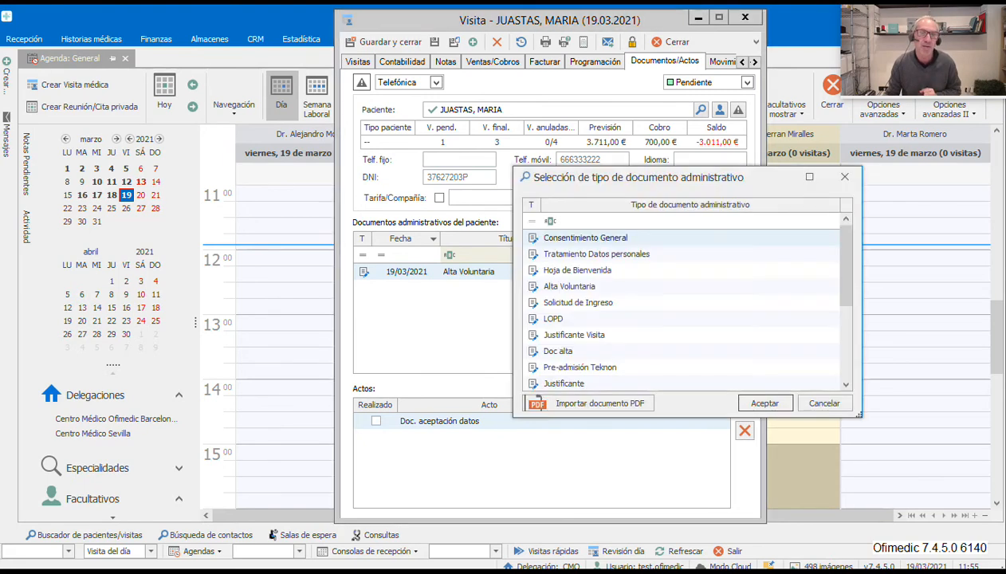
- Import DNI.pdf from the Material demo folder as the new document's PDF file
left_click(598, 403)
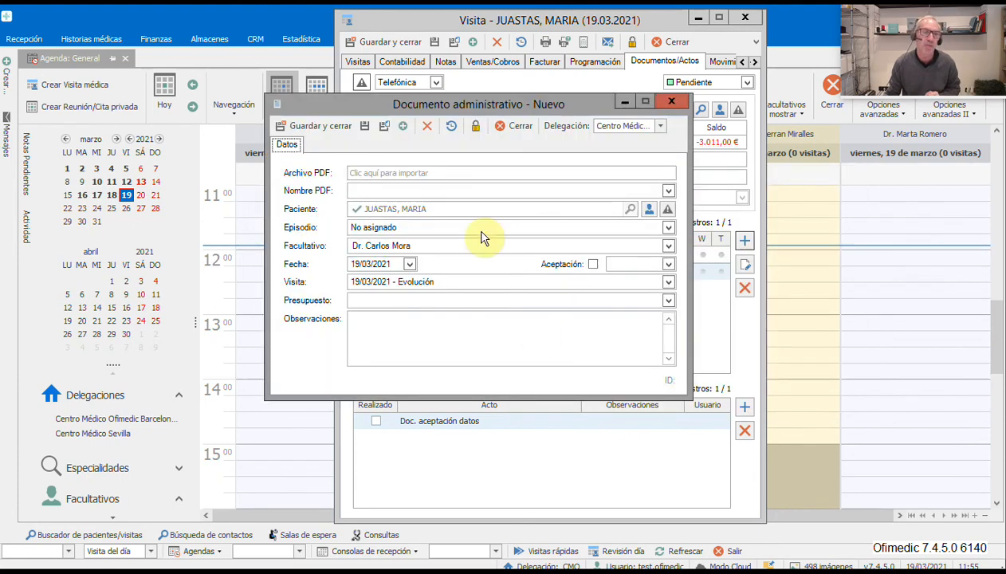
left_click(384, 173)
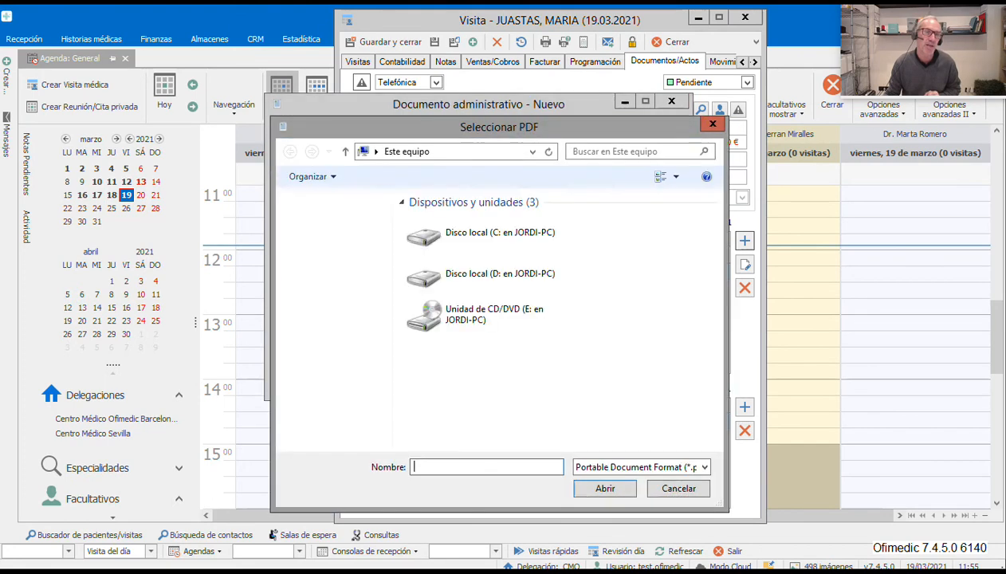
double_click(479, 231)
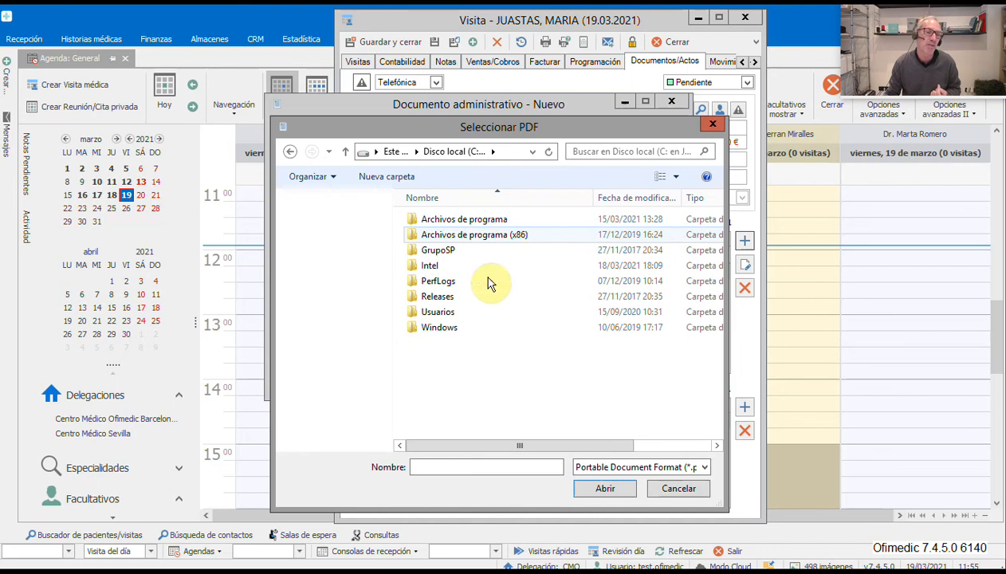
left_click(477, 317)
double_click(477, 317)
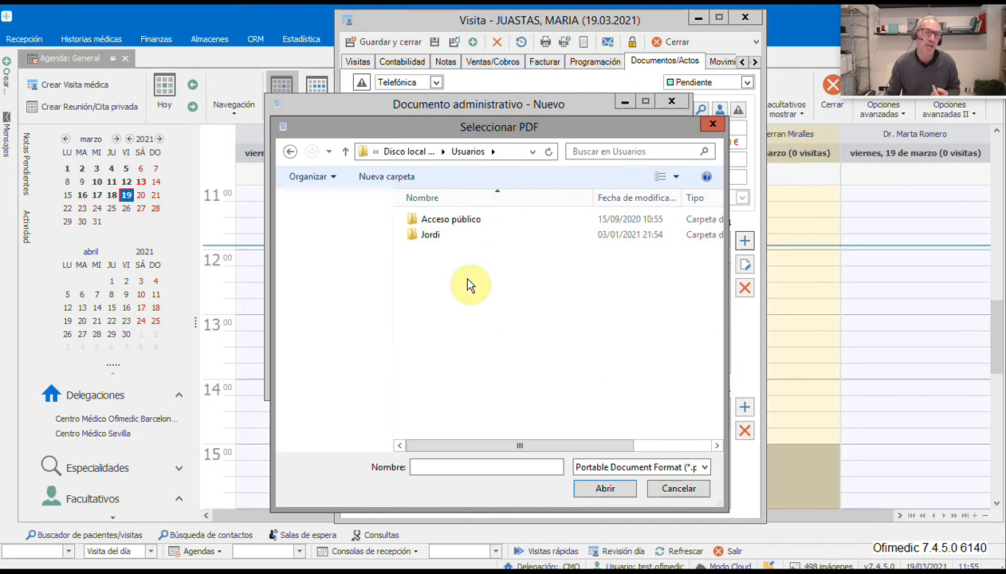
double_click(449, 239)
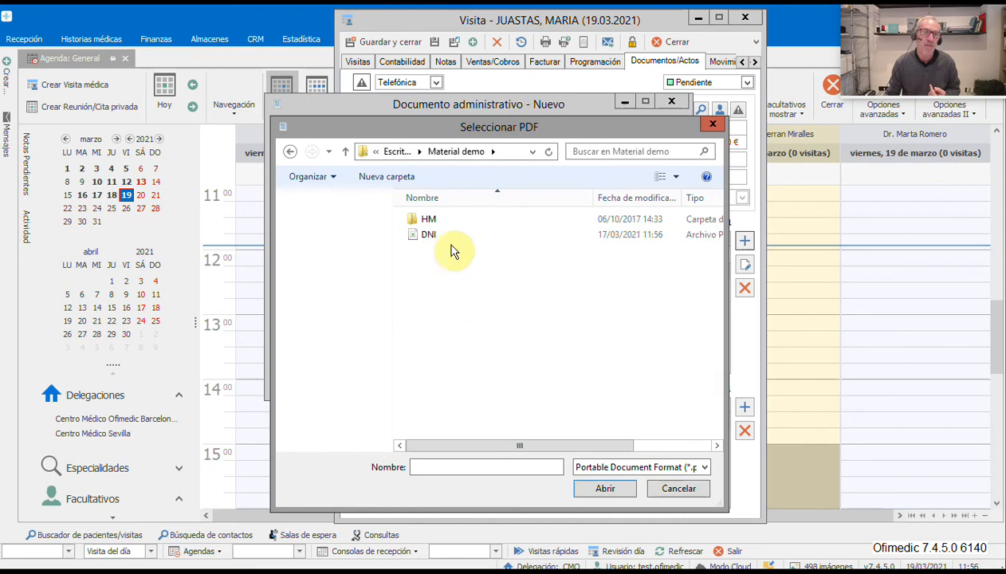
left_click(443, 236)
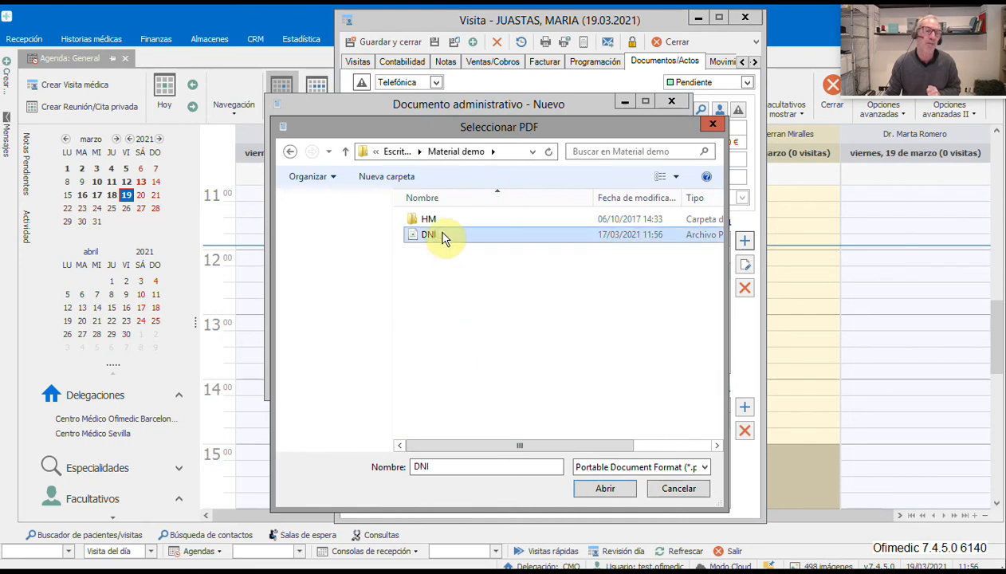
double_click(443, 236)
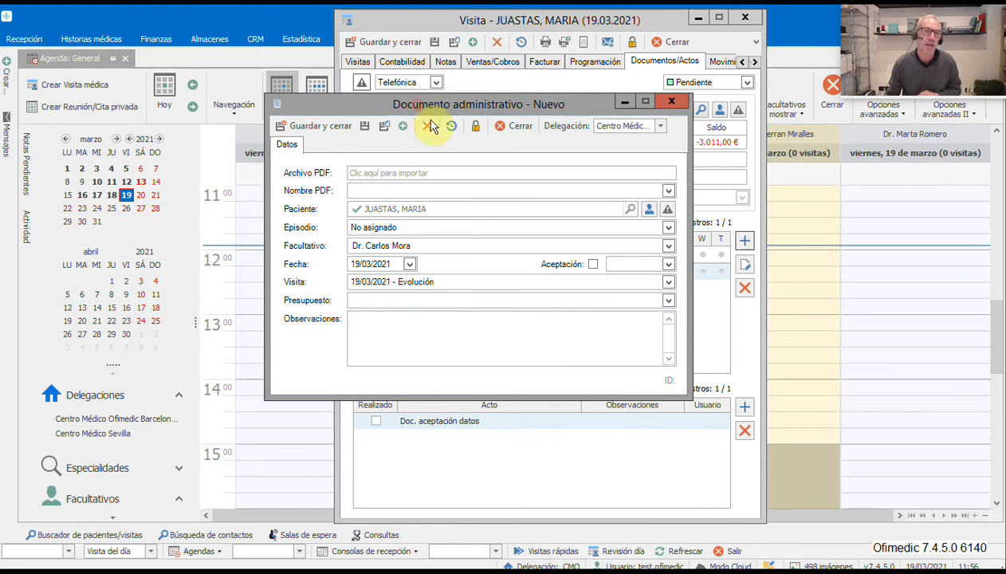
- Name the PDF 'DNI' and save the document, keeping the original file on disk
left_click(394, 213)
type("DNI")
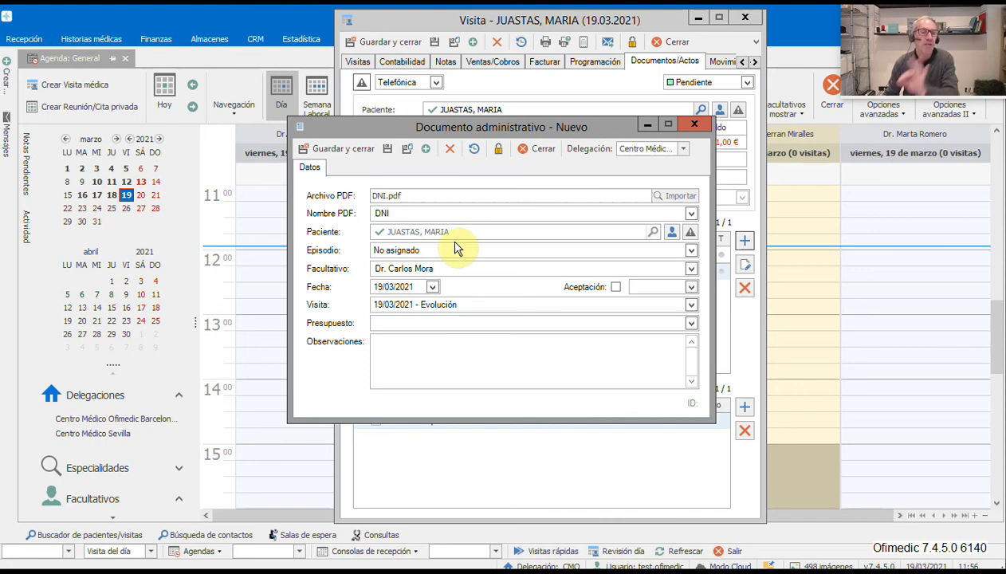
double_click(380, 213)
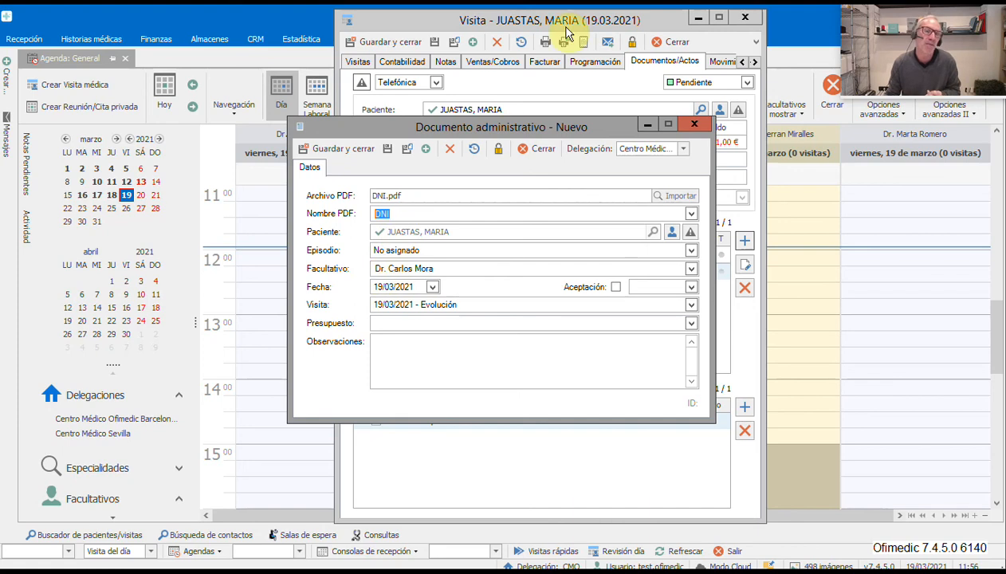
left_click_drag(469, 129, 551, 213)
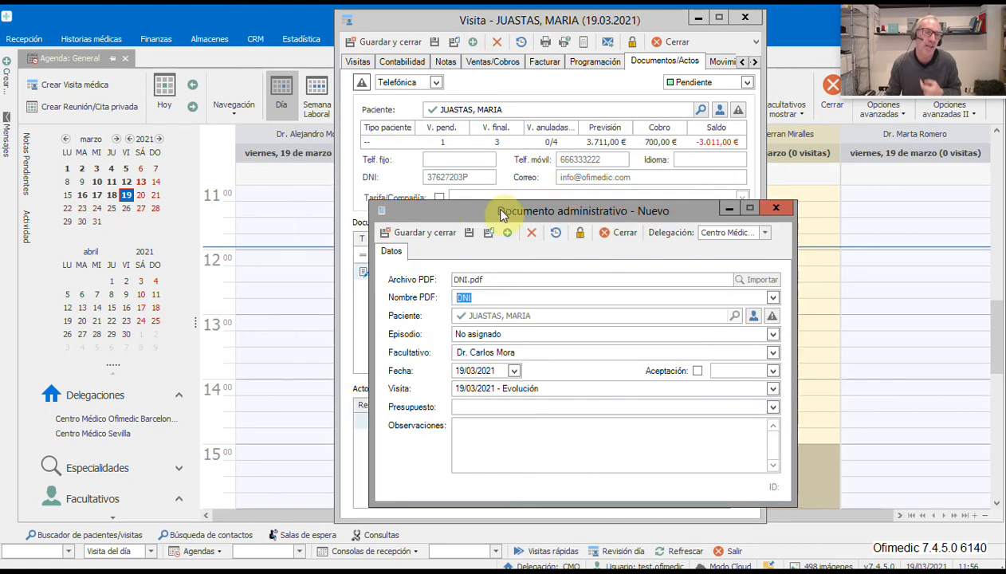
left_click(443, 239)
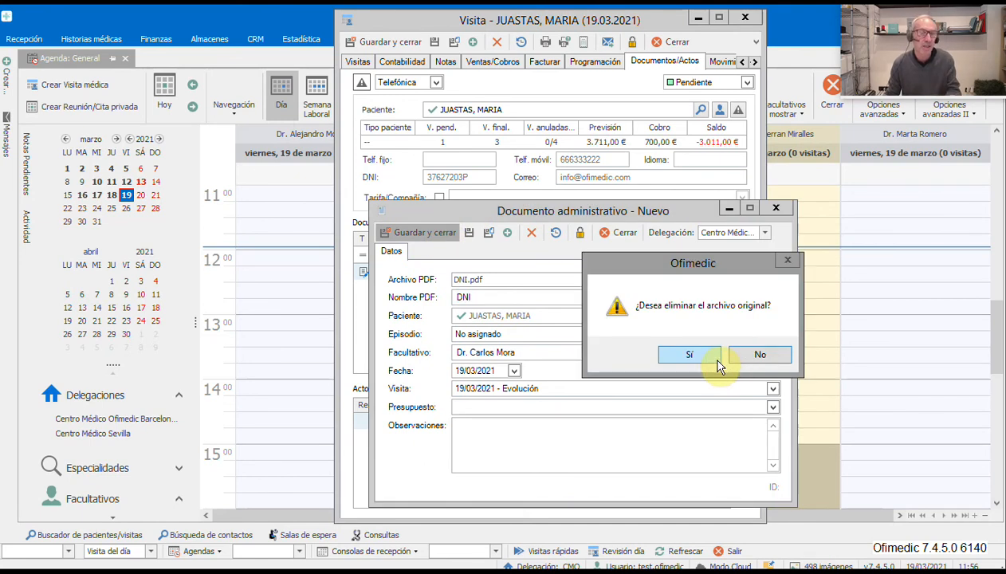
left_click(754, 356)
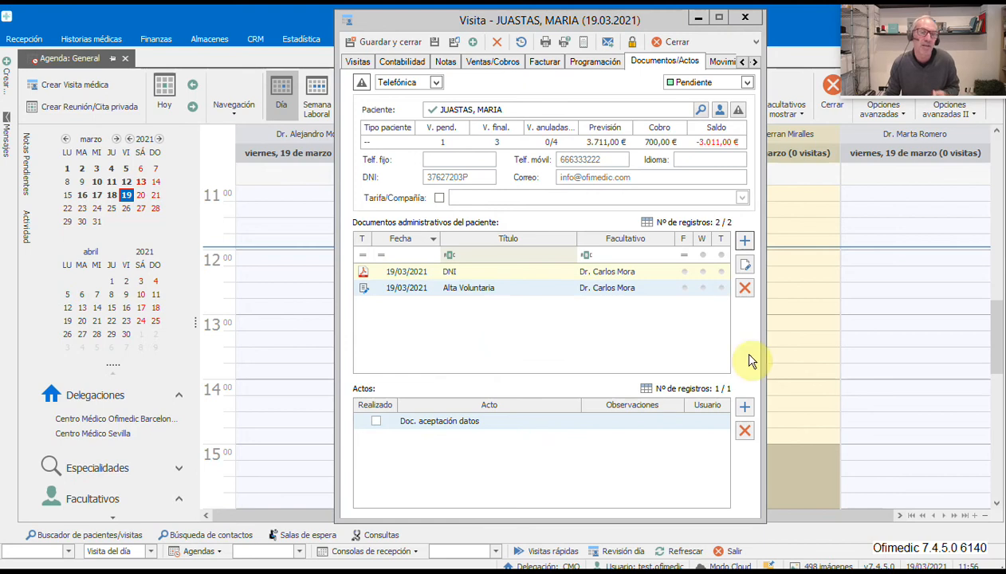
- Reopen the DNI document as administrative record 585 from the visit's list
left_click(434, 271)
left_click(432, 288)
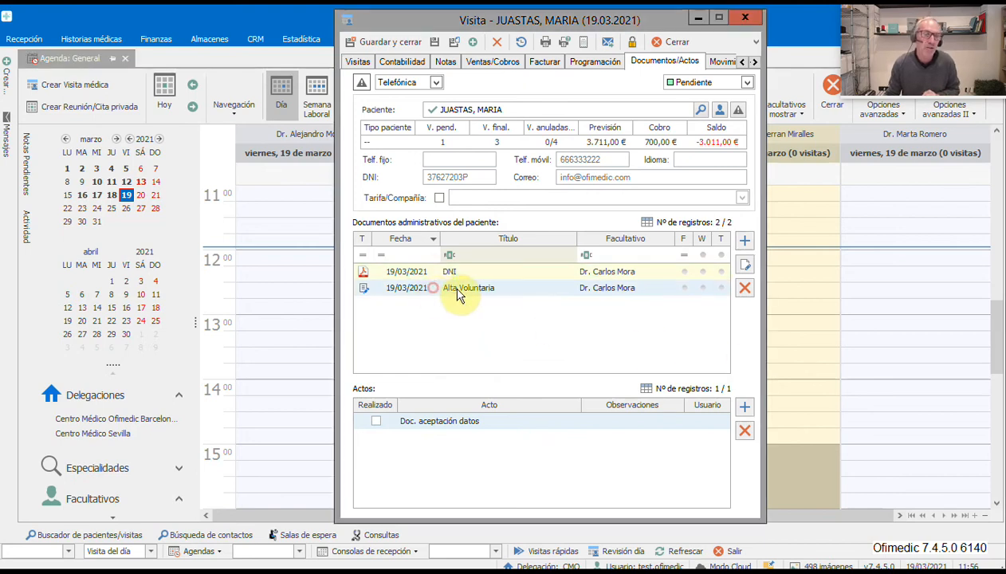
left_click(440, 271)
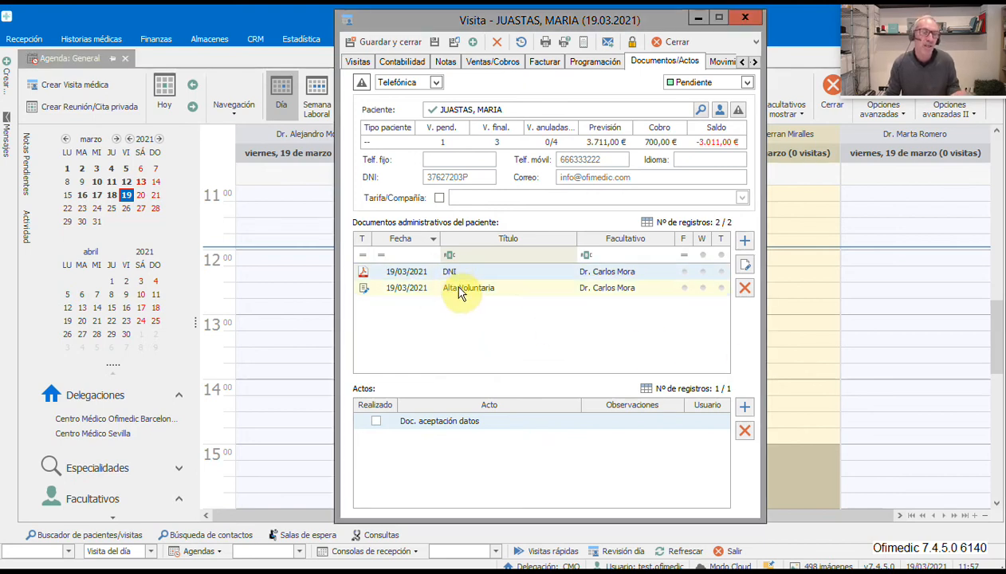
left_click(460, 291)
double_click(462, 271)
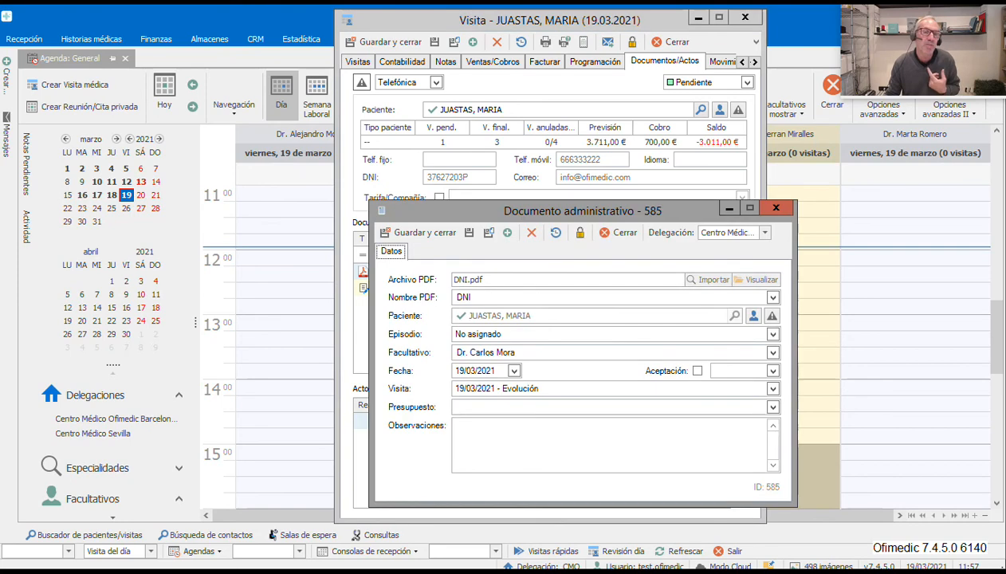
- Preview the attached DNI PDF, then save and close the DNI document
left_click(760, 280)
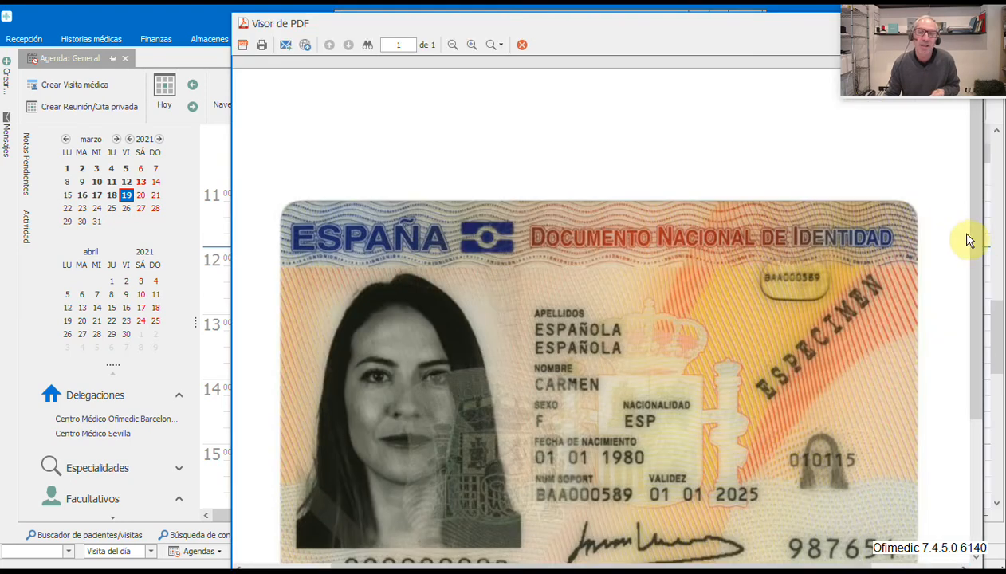
left_click_drag(972, 247, 889, 180)
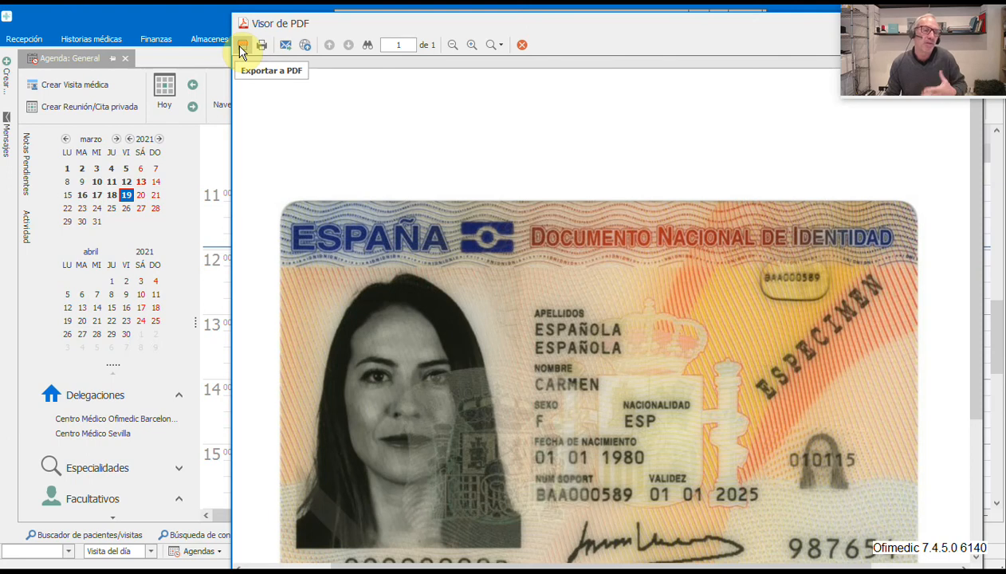
left_click(521, 44)
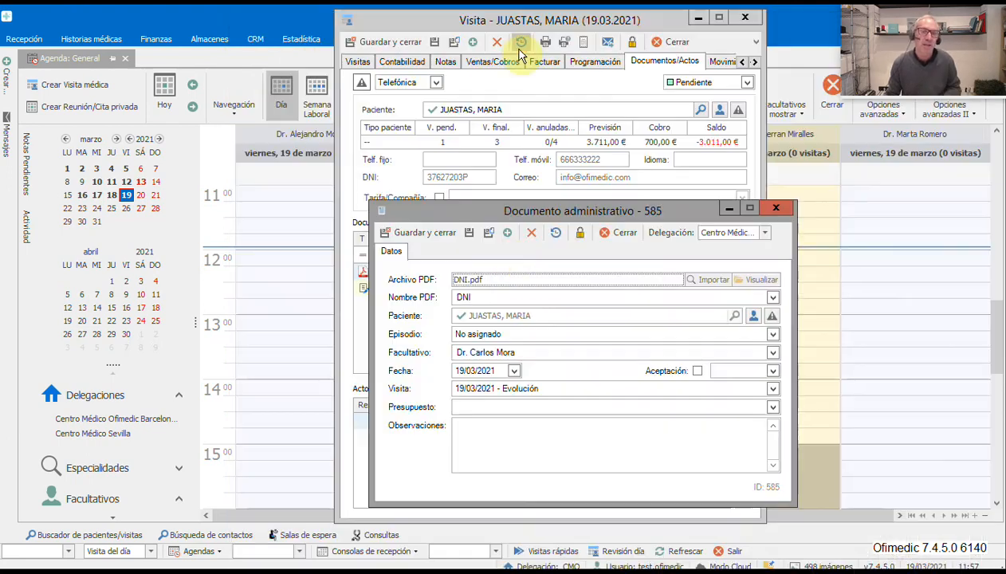
left_click(435, 234)
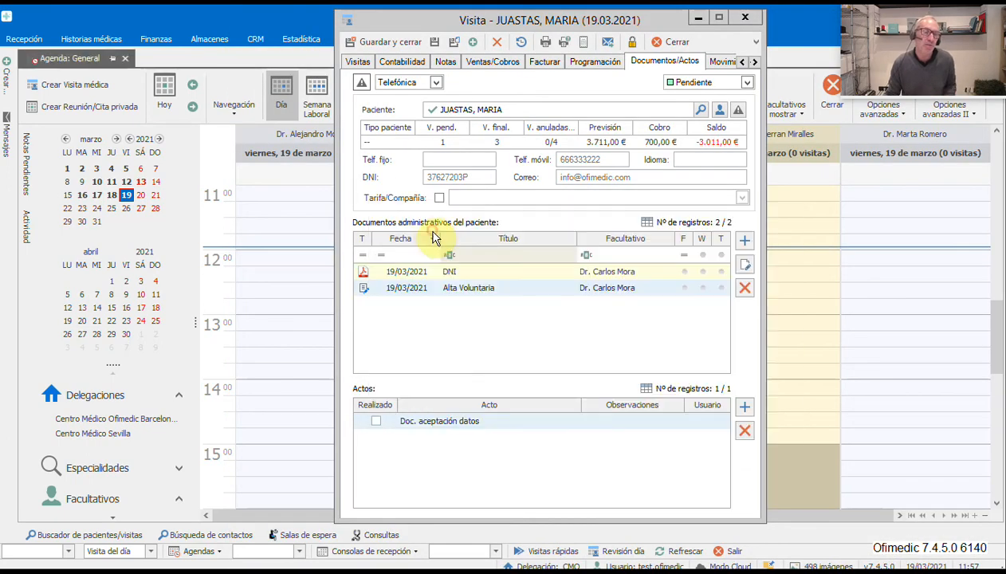
- Review the patient's visits and the DNI and Alta Voluntaria documents in her record card
left_click(435, 238)
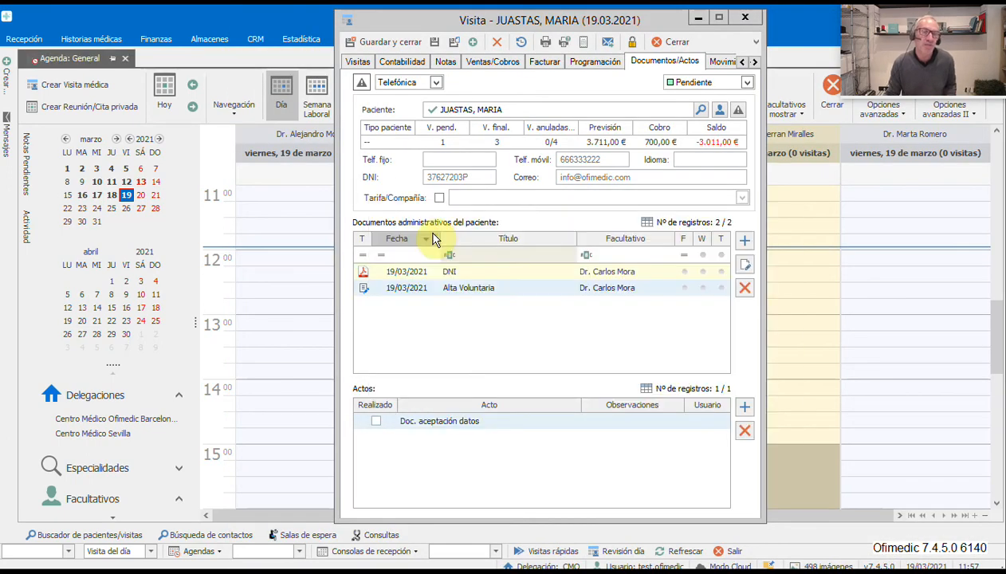
left_click(364, 63)
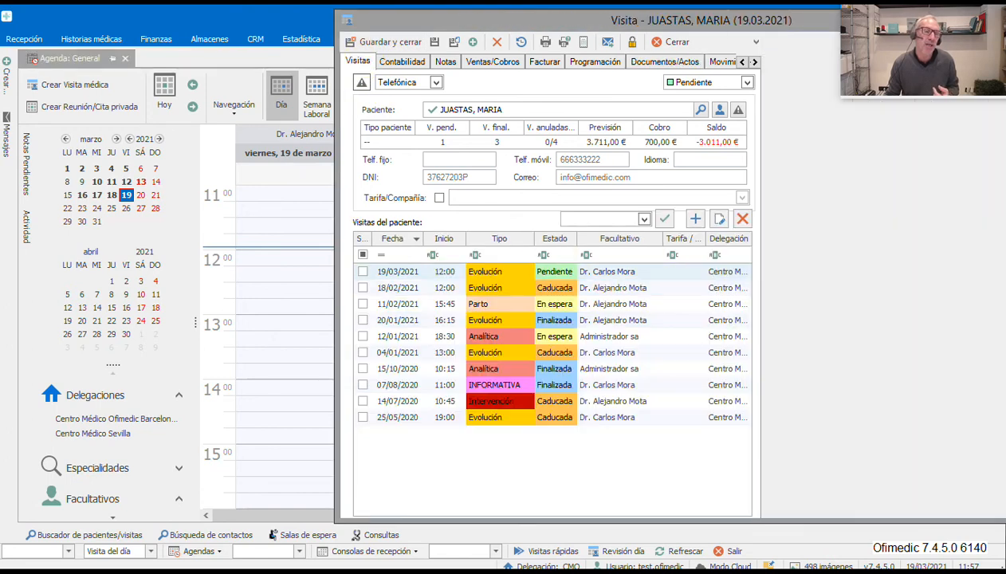
left_click_drag(472, 20, 249, 37)
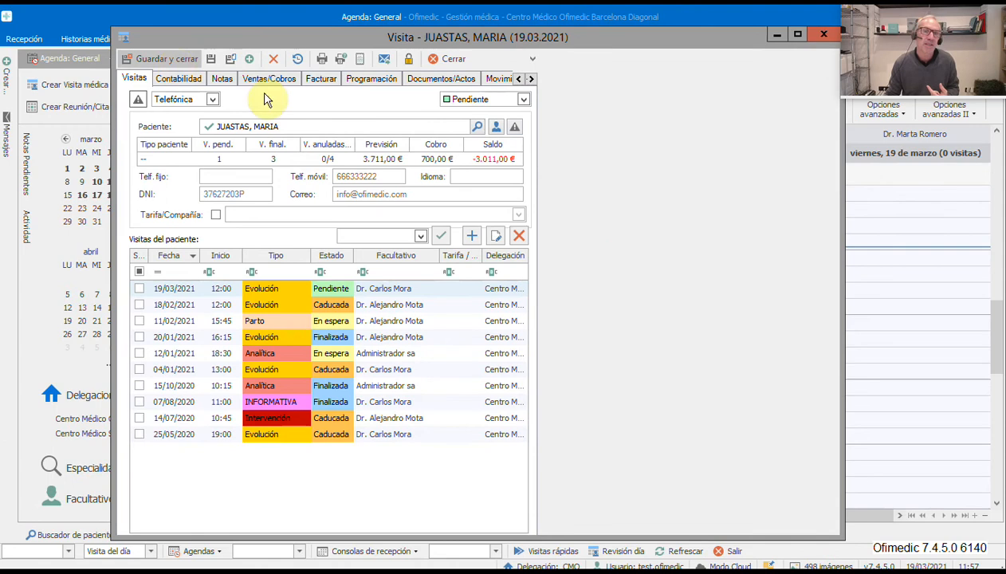
left_click(495, 126)
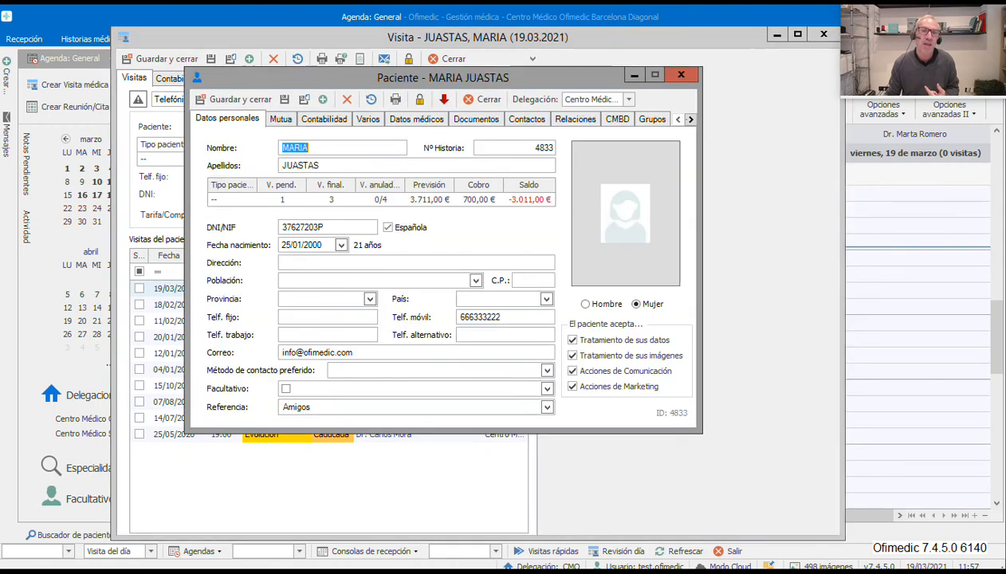
left_click(477, 119)
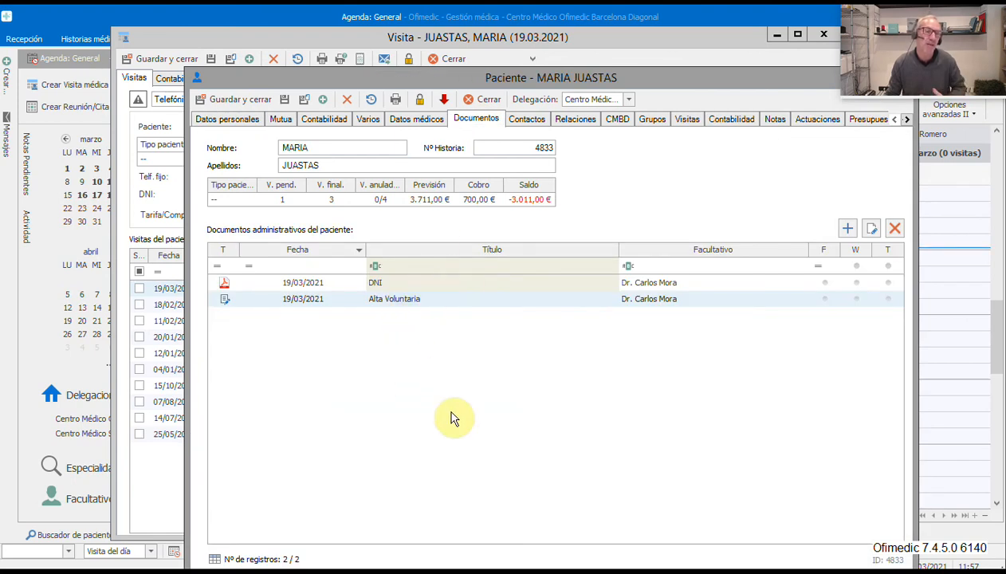
left_click(398, 282)
left_click(404, 300)
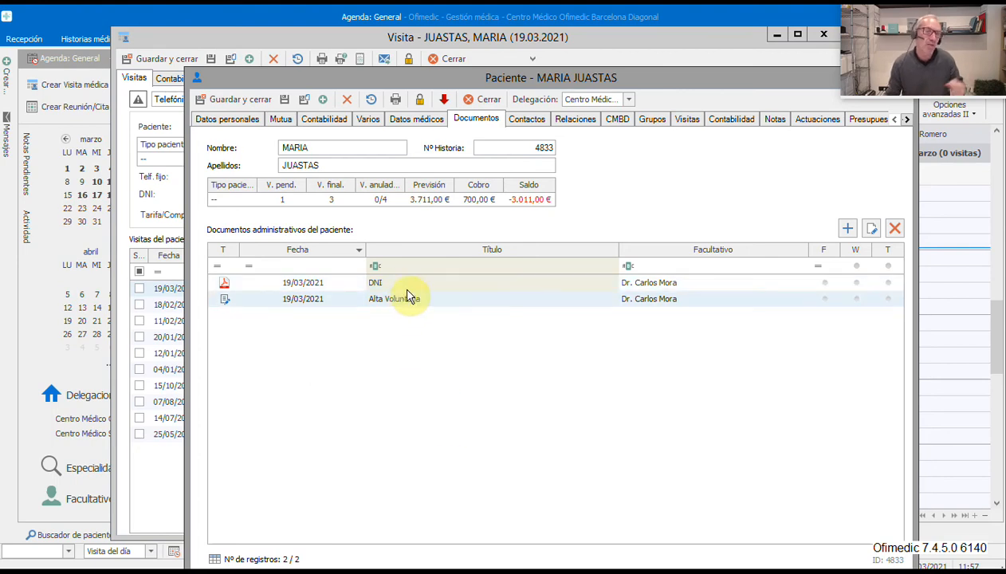
left_click(408, 282)
left_click(412, 303)
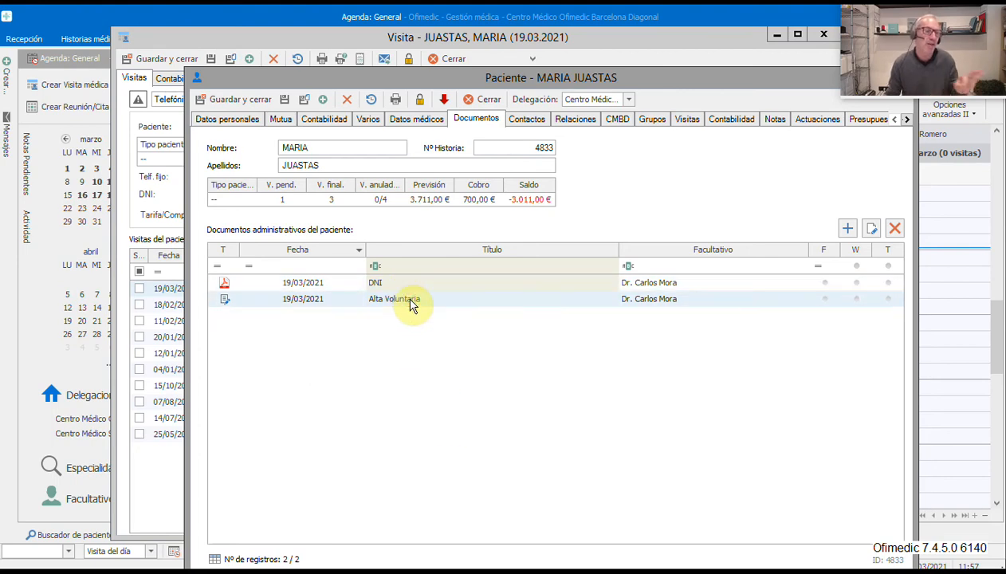
- Preview the DNI PDF from the patient record, then close everything including the visit
double_click(359, 284)
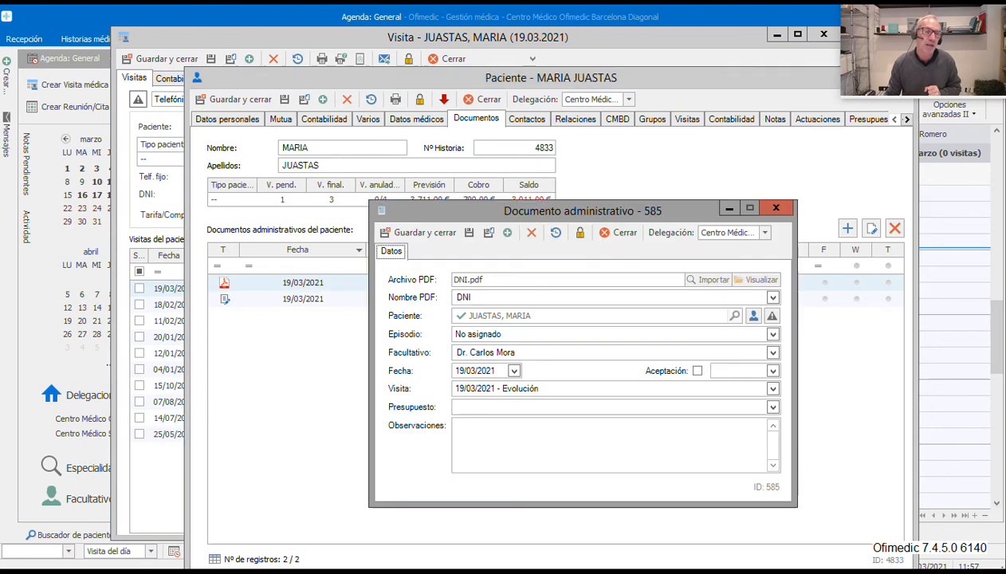
left_click(757, 279)
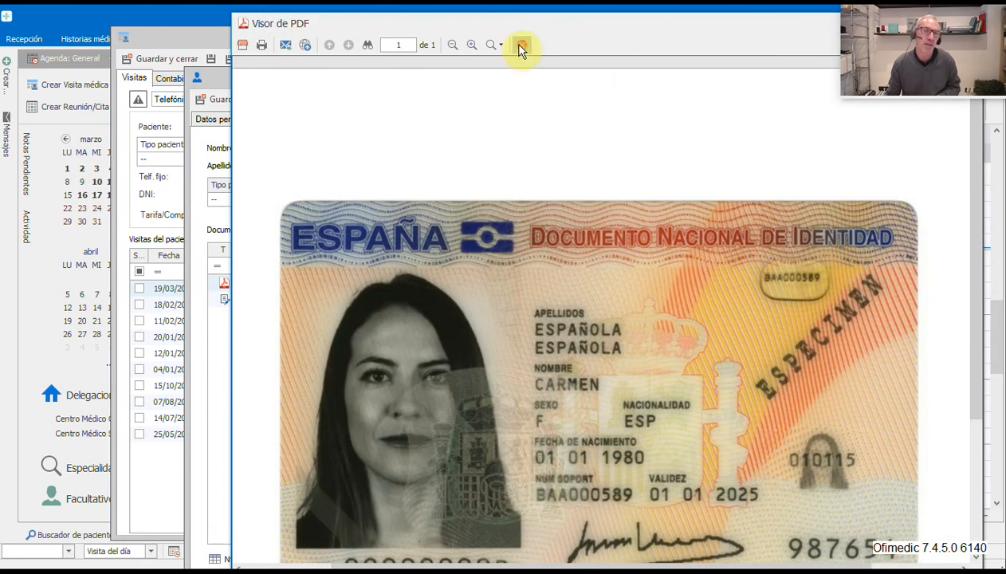
left_click(520, 46)
left_click(244, 102)
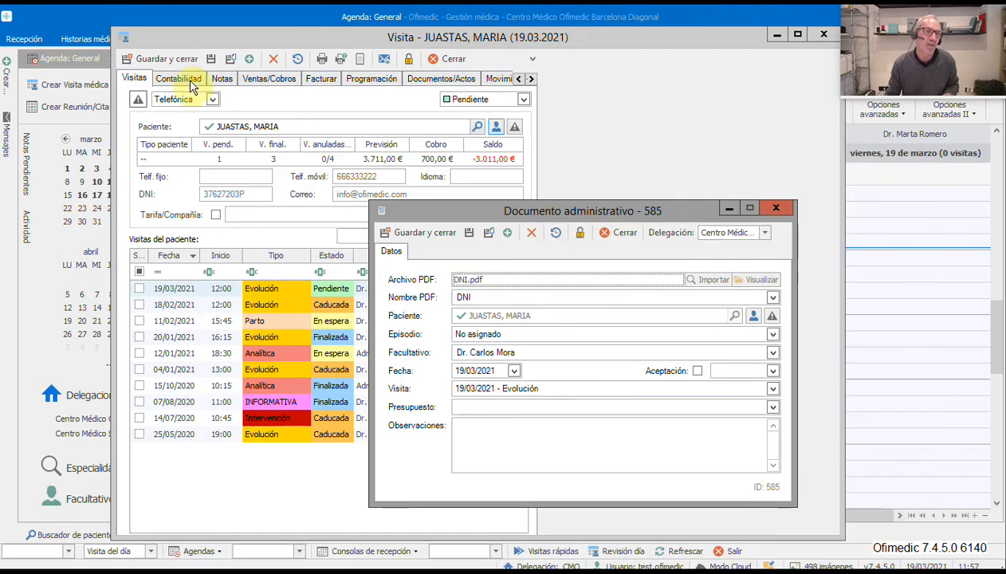
left_click(622, 232)
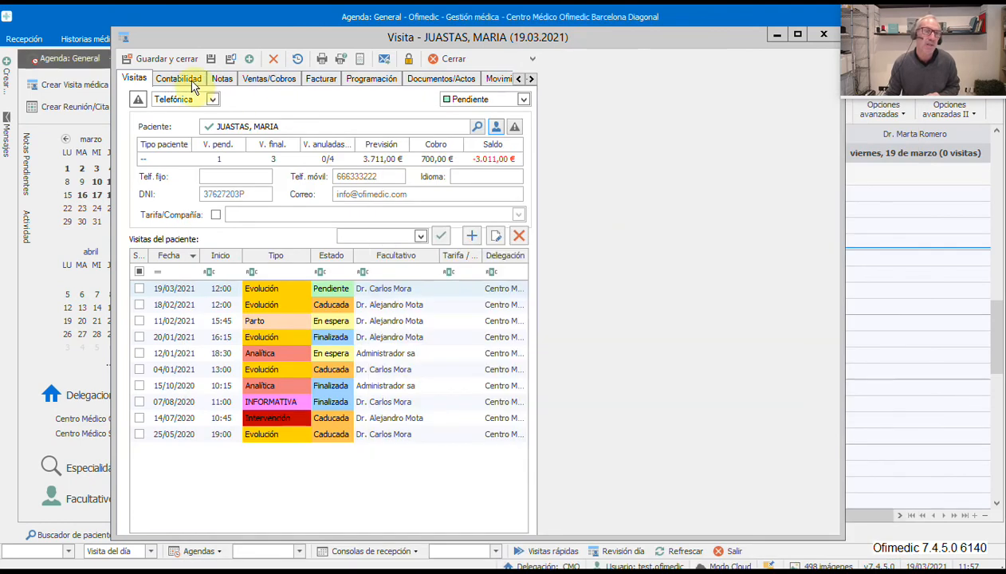
left_click(166, 59)
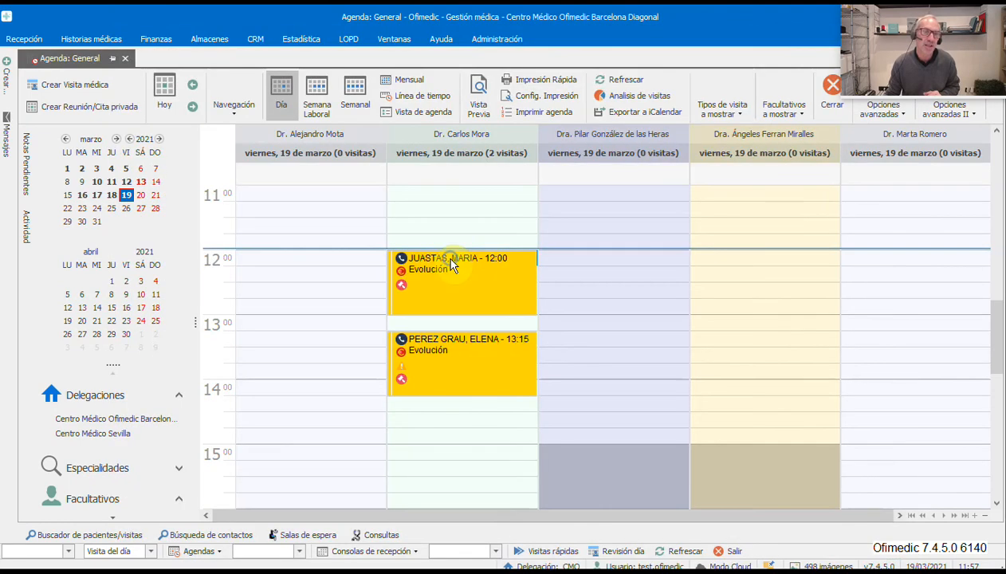
right_click(452, 266)
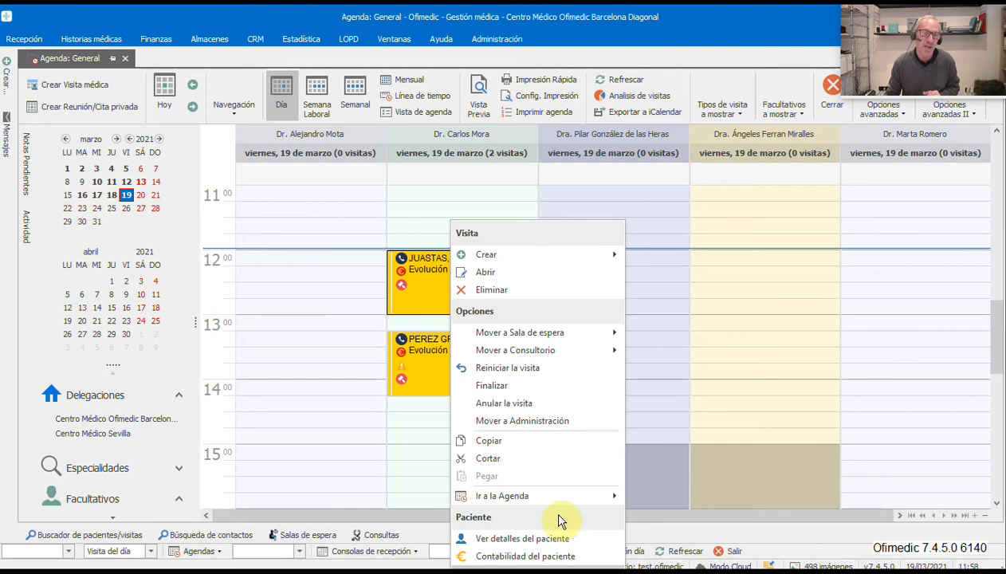
left_click_drag(997, 353, 1000, 297)
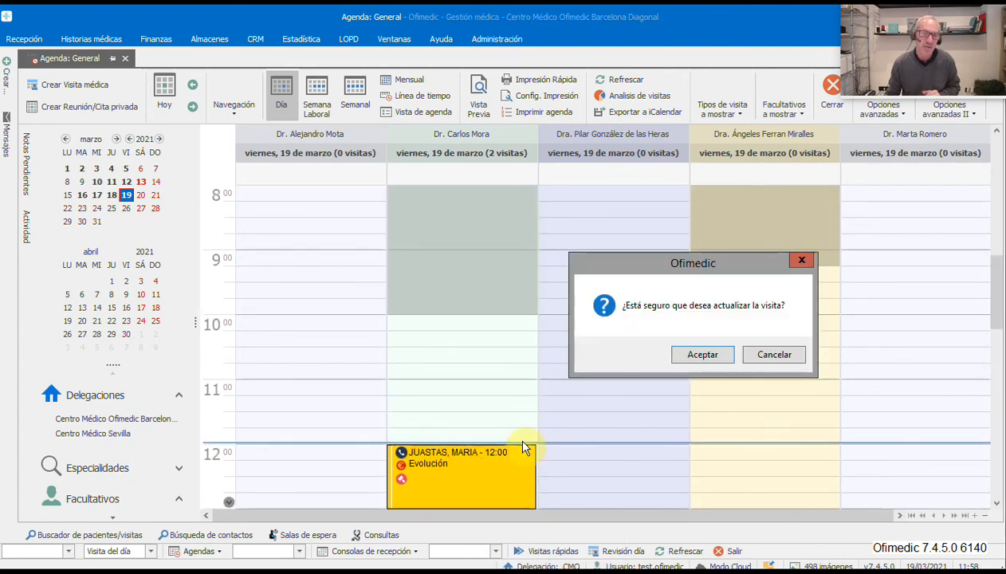
left_click(768, 351)
right_click(417, 473)
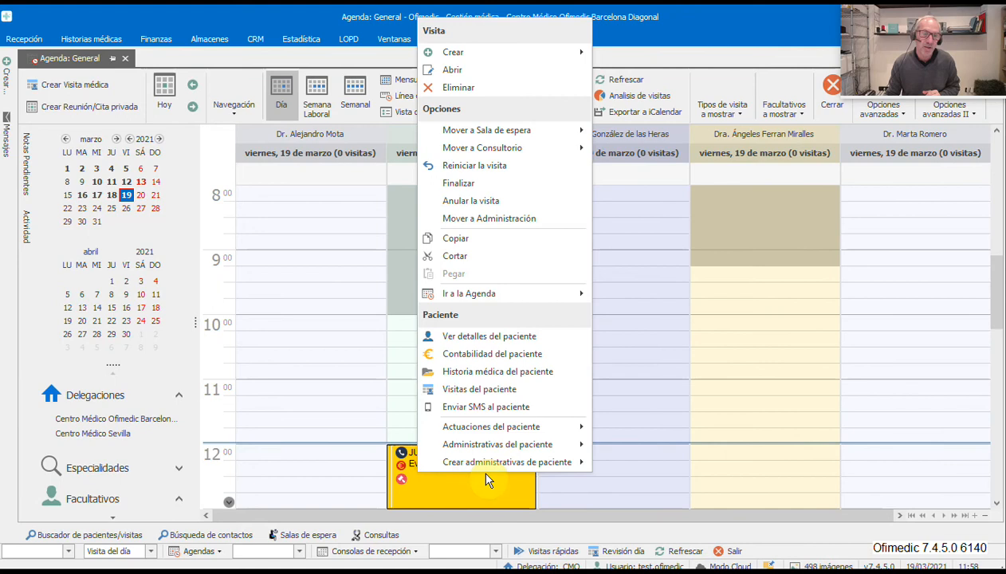
mouse_move(499, 443)
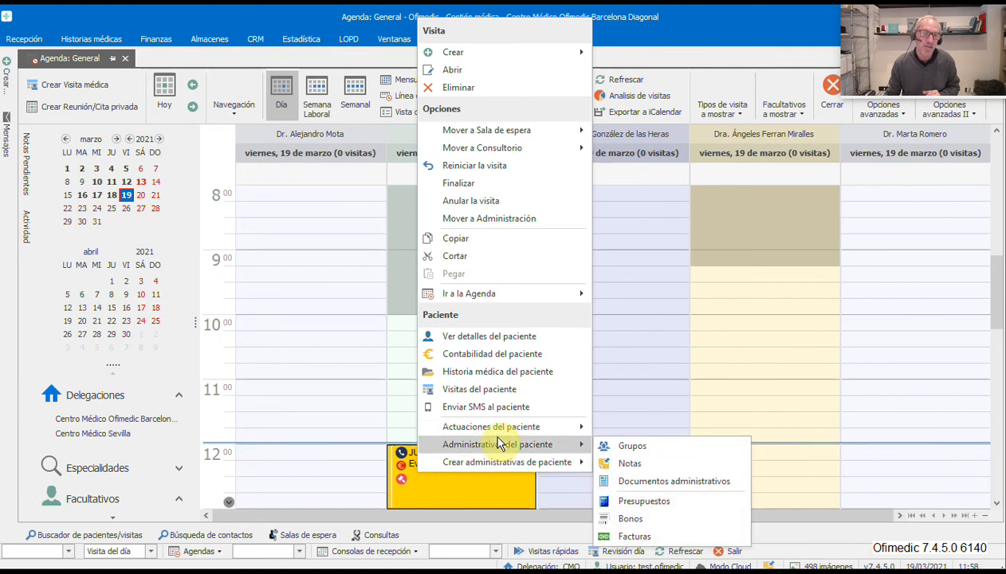
left_click(654, 481)
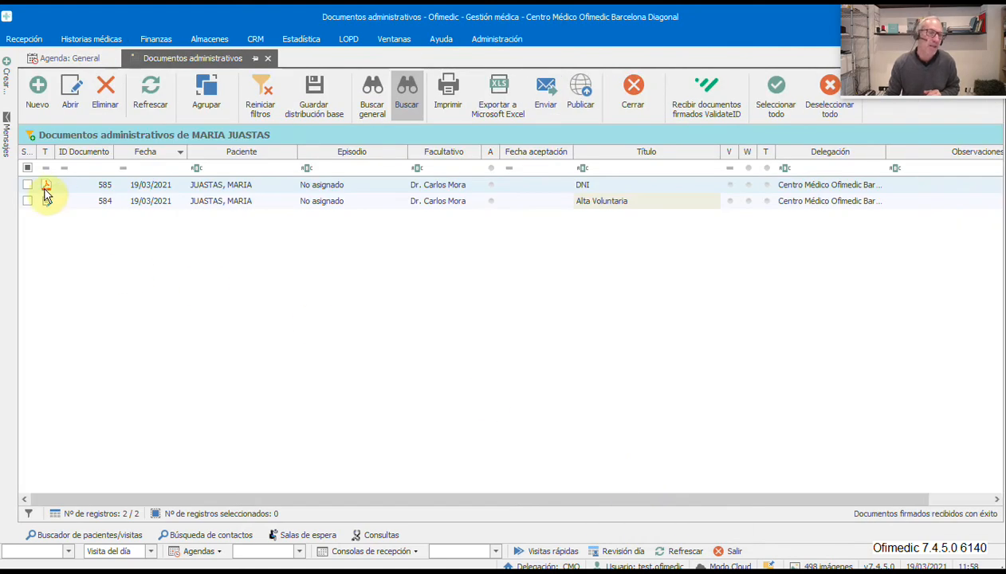
left_click(244, 202)
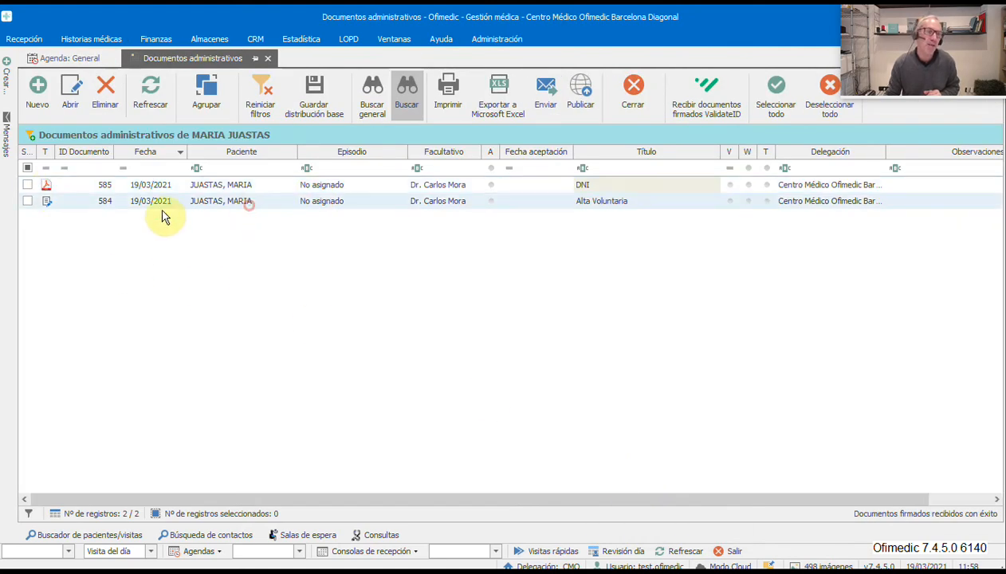
left_click(540, 185)
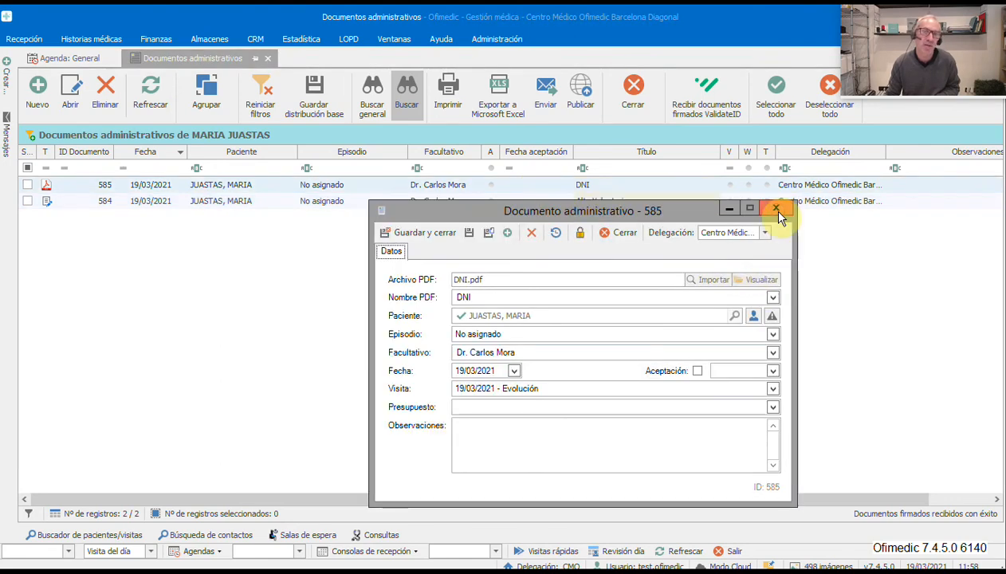
left_click(777, 210)
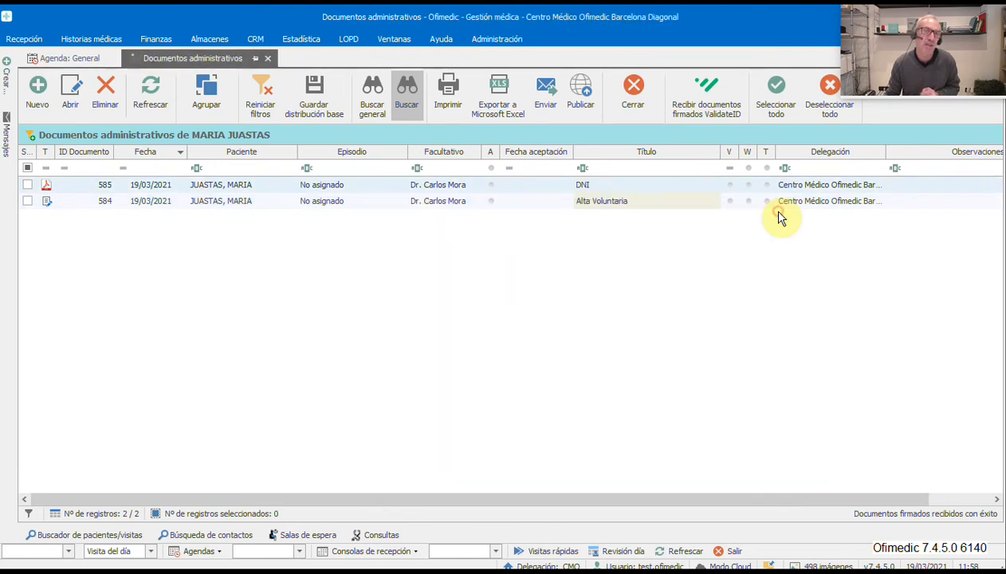
left_click(37, 89)
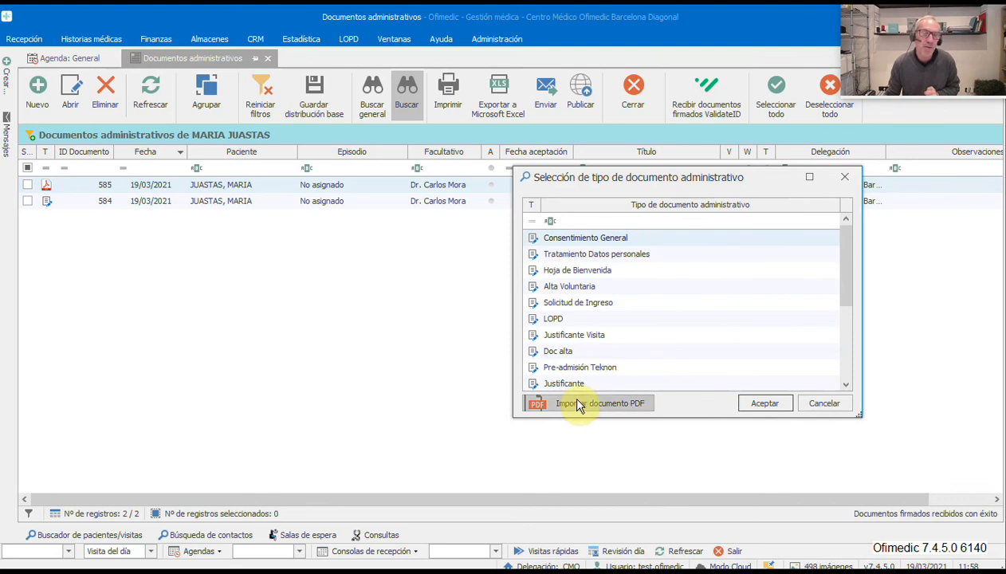
left_click(809, 402)
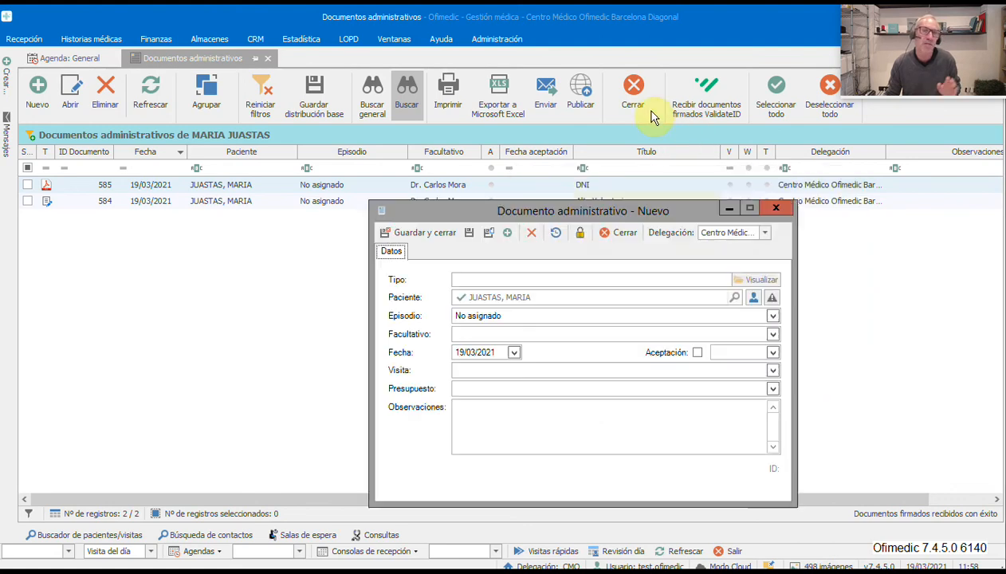
left_click(775, 209)
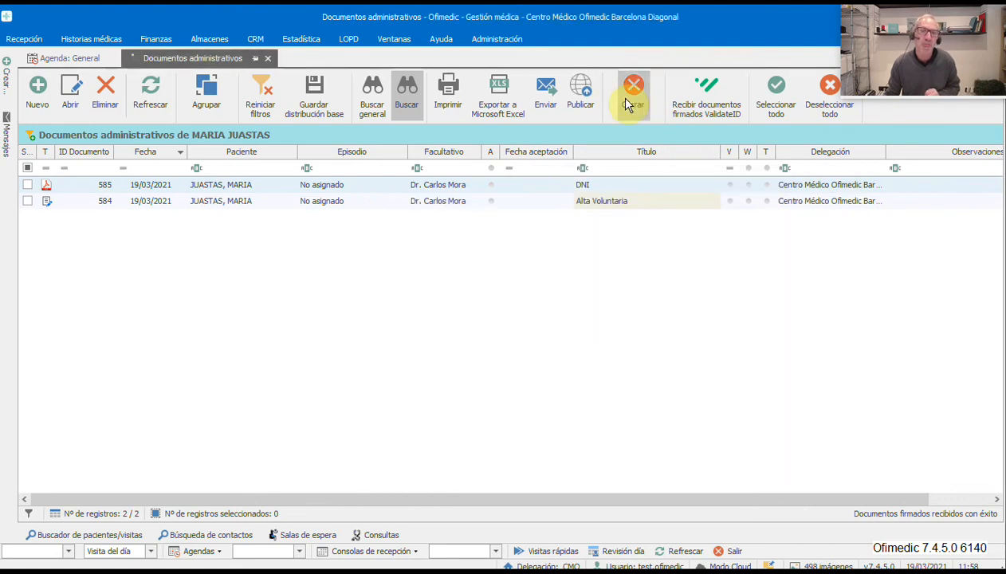
left_click(626, 99)
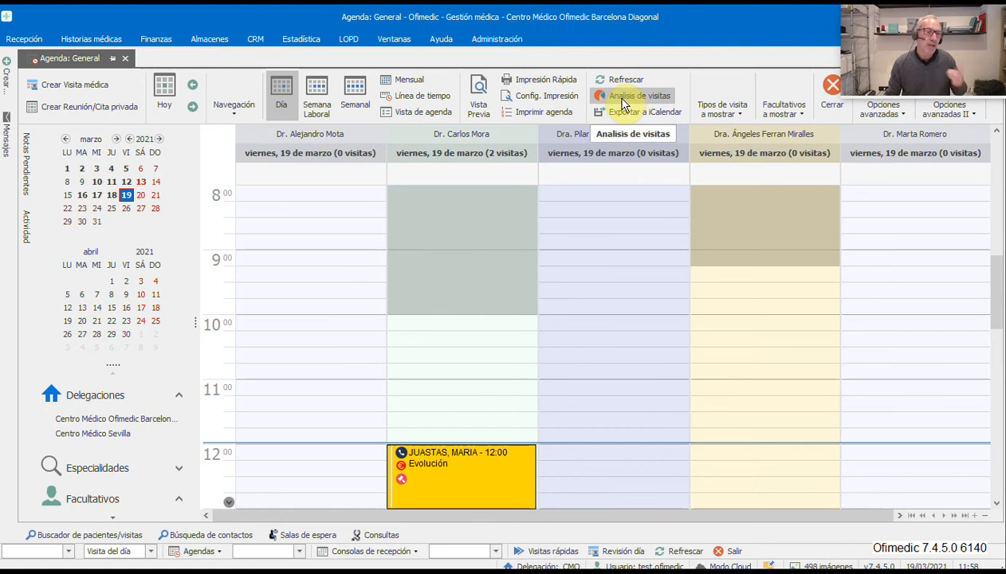
- List all centre administrative documents from 01/01/2020 onward
left_click(31, 39)
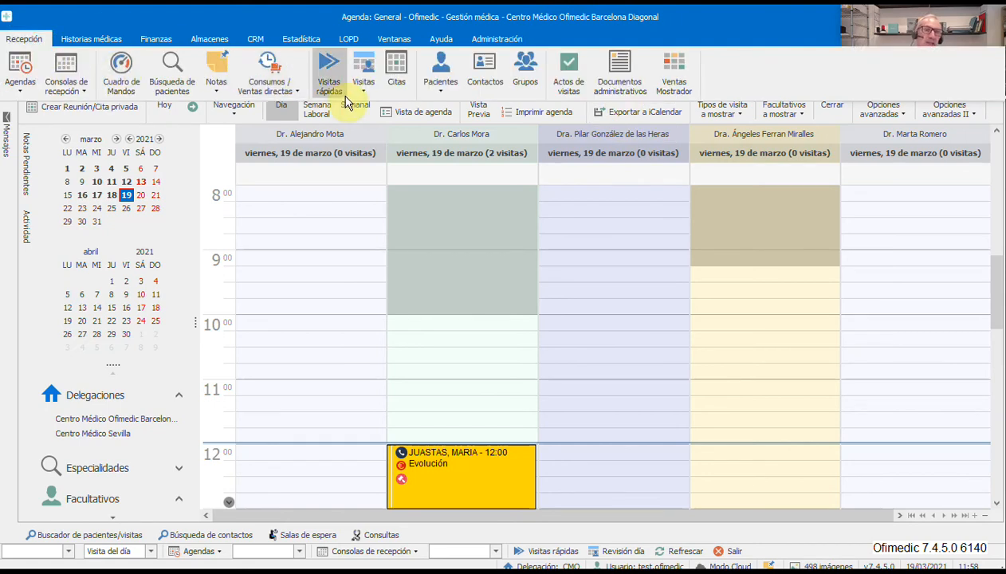
left_click(271, 92)
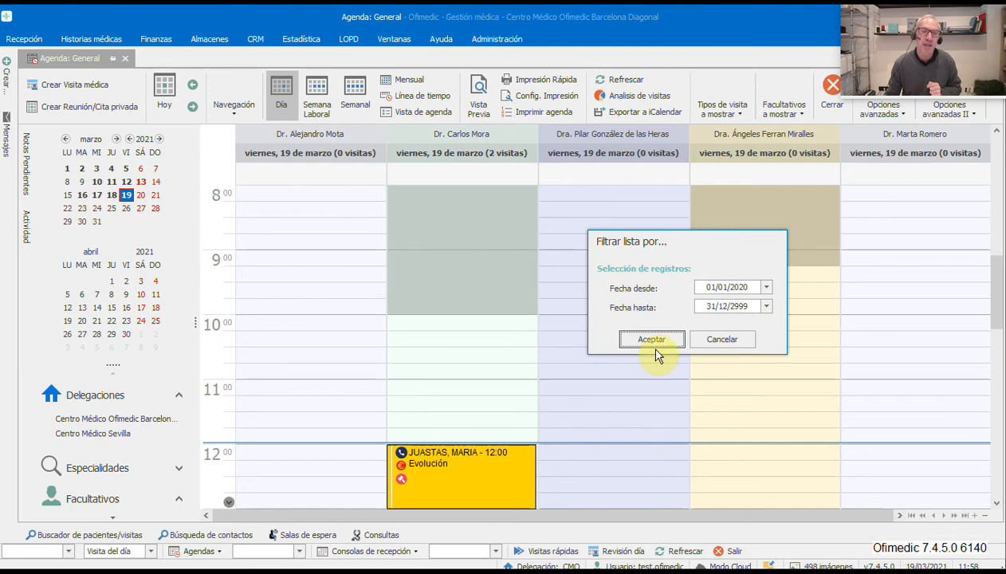
left_click(652, 339)
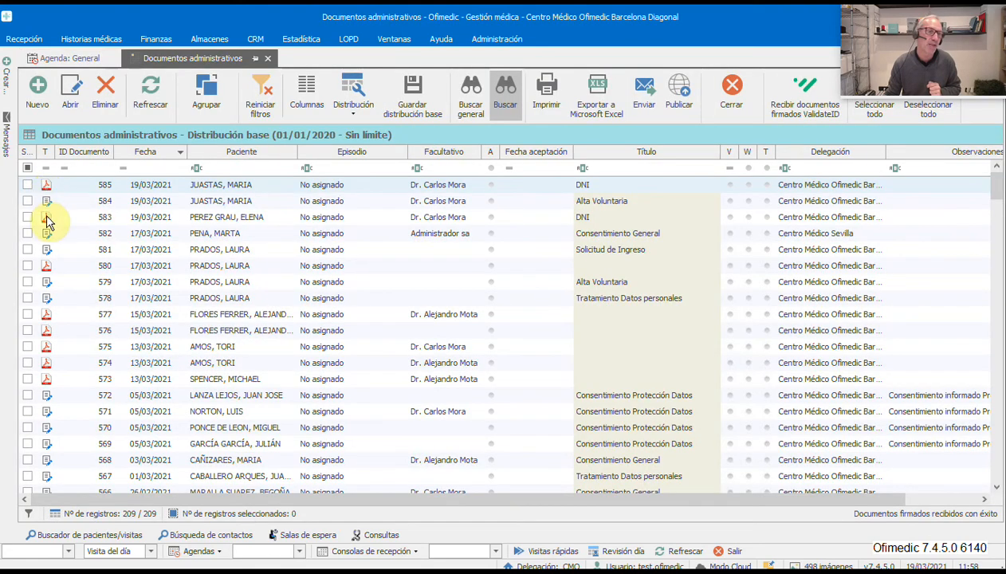
- Open the medical history of document 585's patient from the list
left_click(67, 288)
left_click(67, 296)
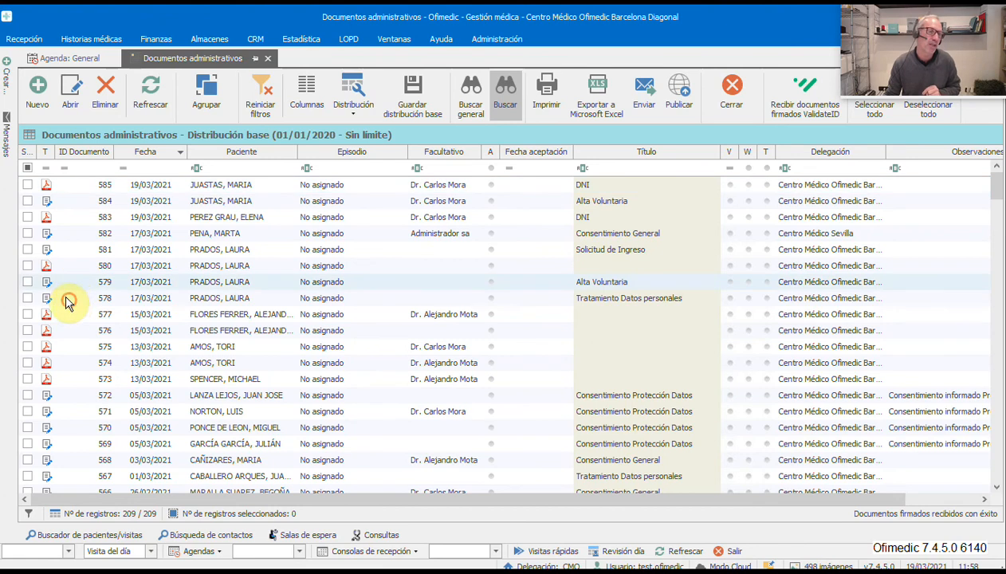
left_click(50, 235)
left_click(49, 251)
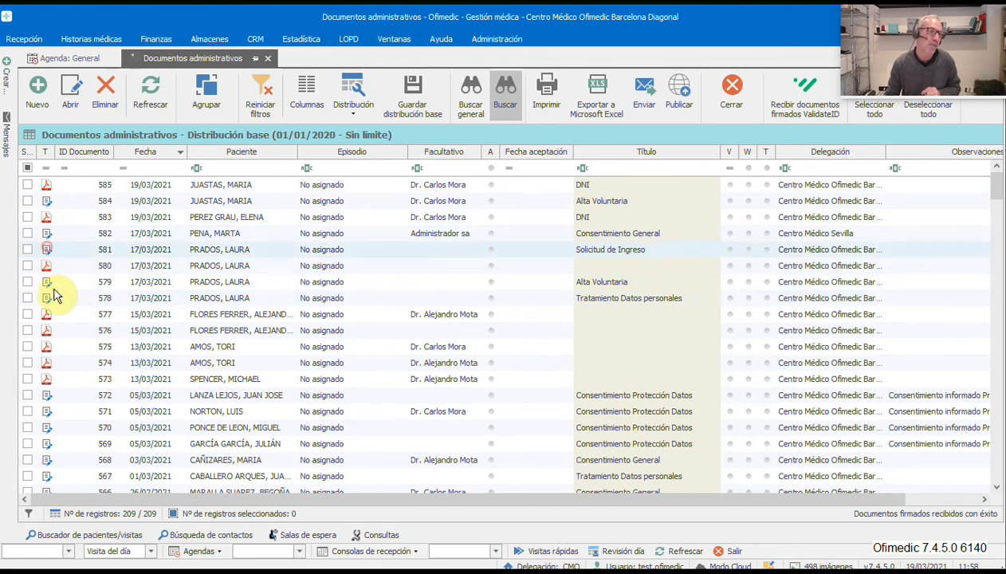
left_click(54, 286)
left_click(56, 303)
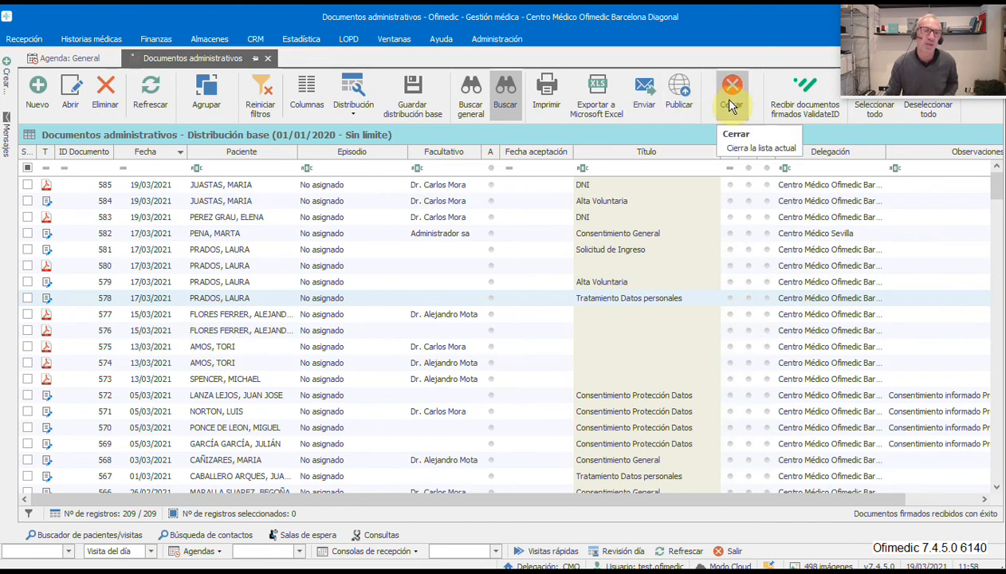
right_click(232, 185)
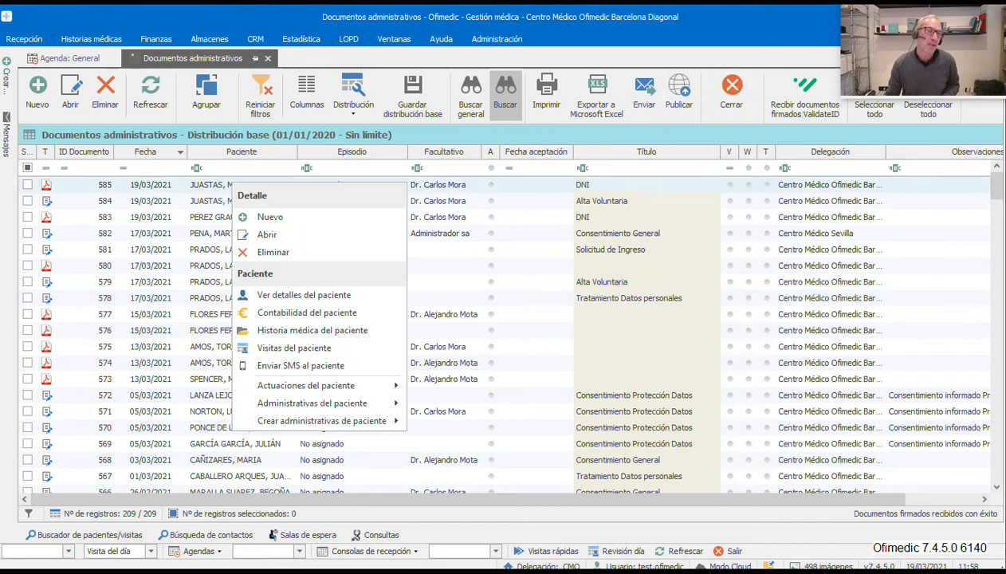
left_click(312, 330)
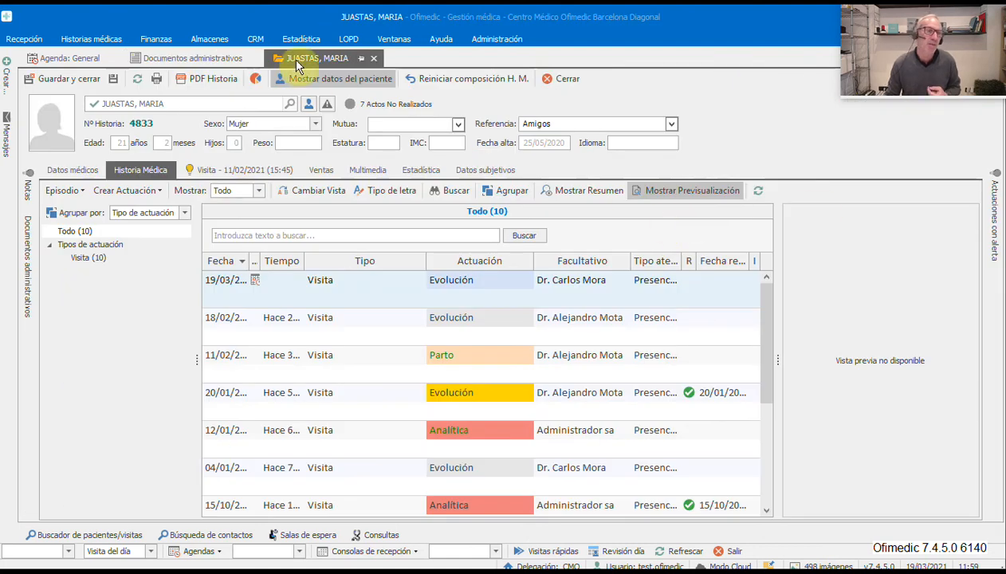
- Open the DNI document from the patient's Multimedia administrative documents panel, then close it
left_click(355, 169)
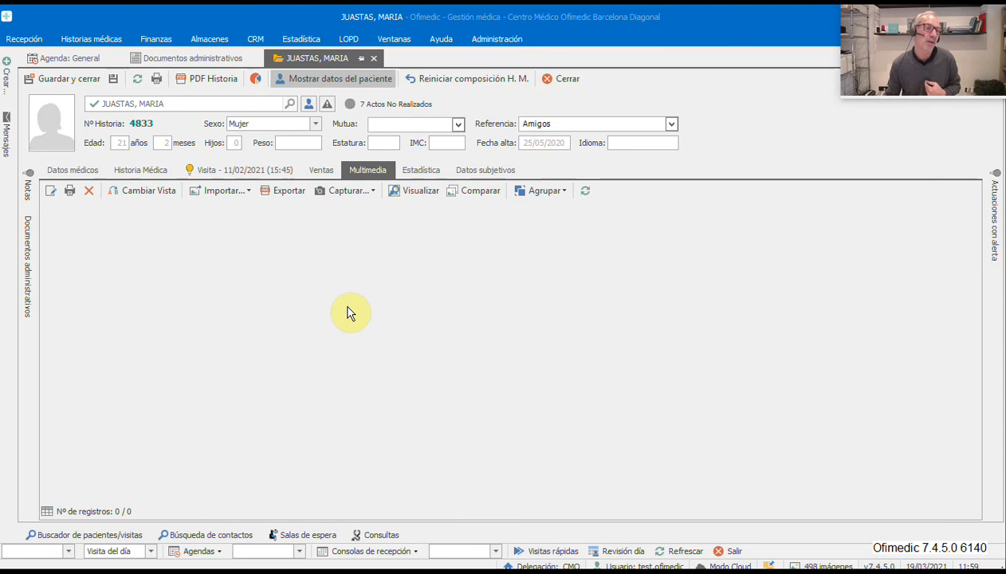
left_click(27, 247)
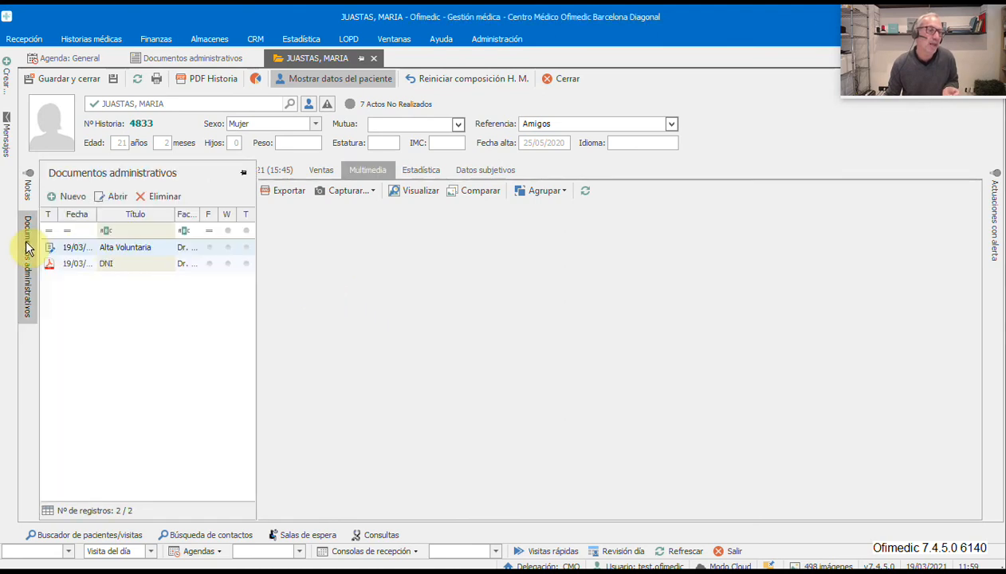
double_click(78, 265)
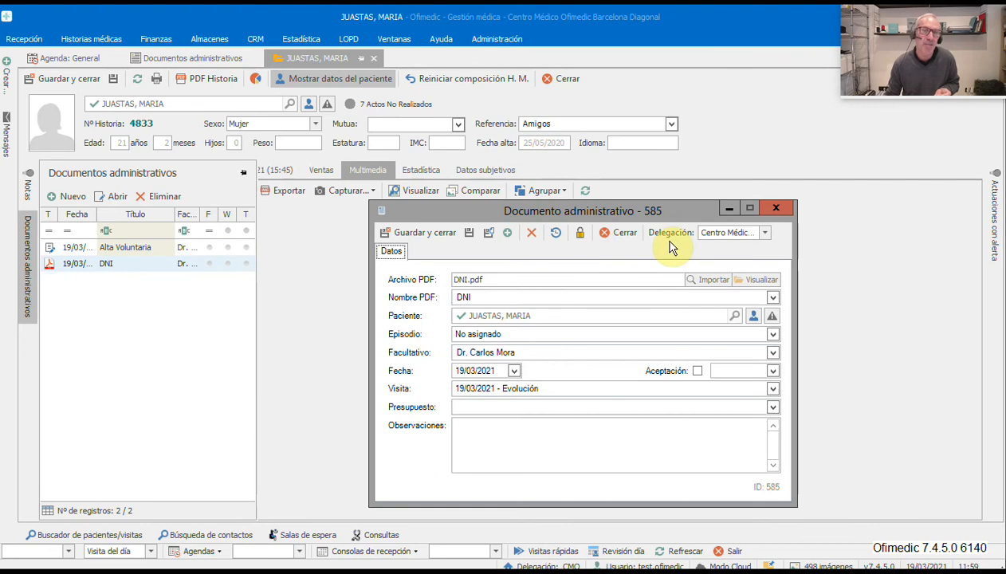
left_click(622, 235)
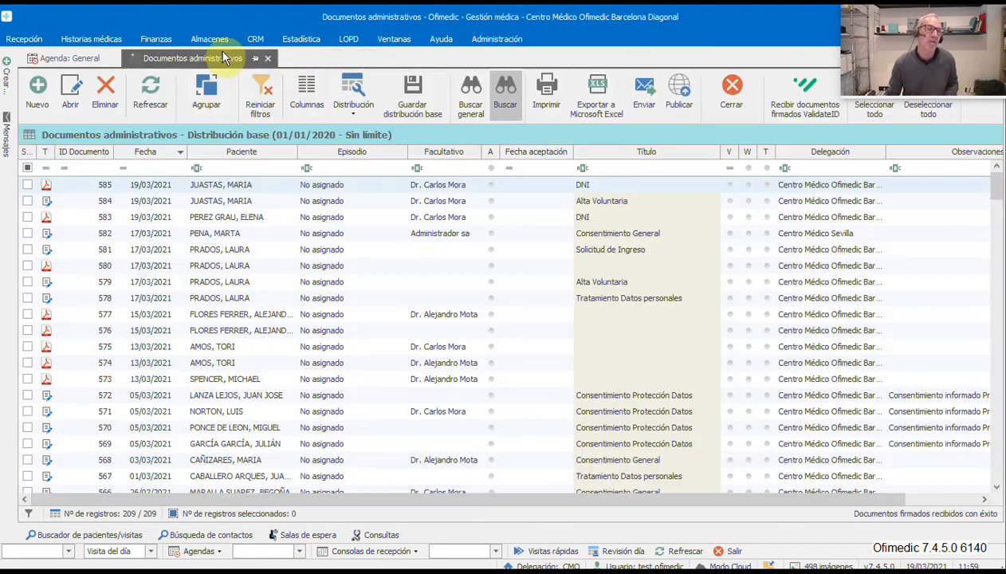
- Create an 11:15 visit on 10 March 2021 for the patient in the first doctor's column
left_click(729, 96)
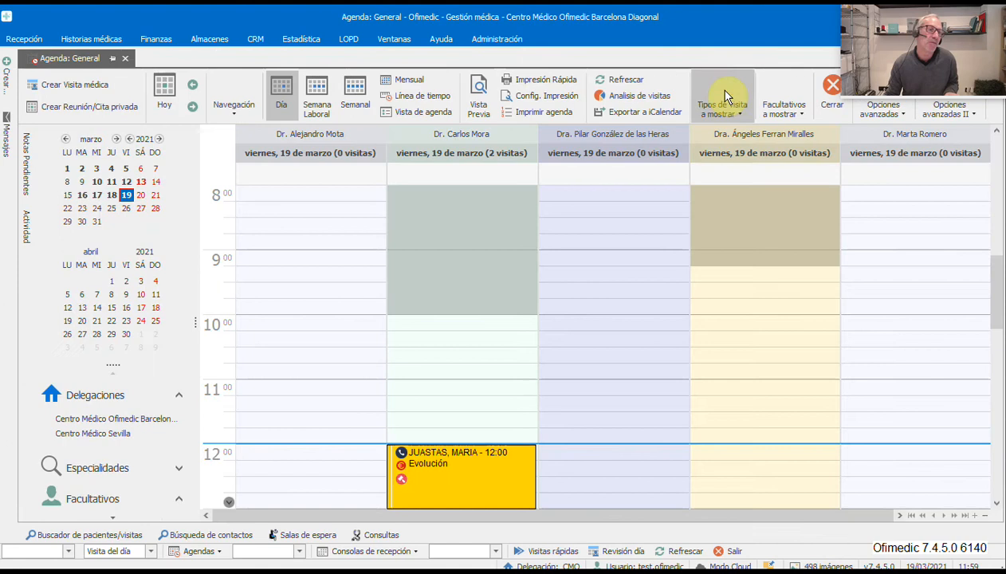
left_click(97, 182)
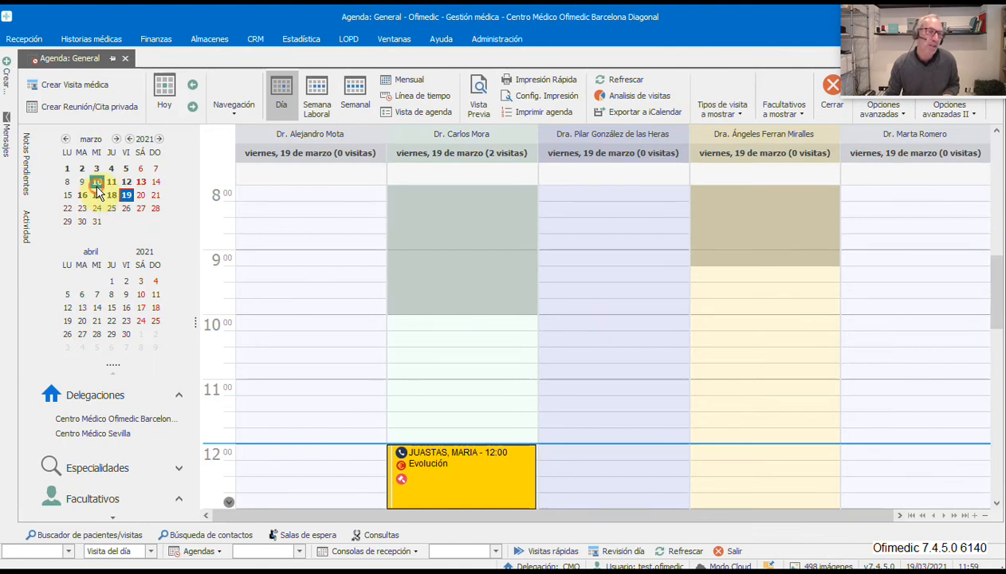
left_click(311, 343)
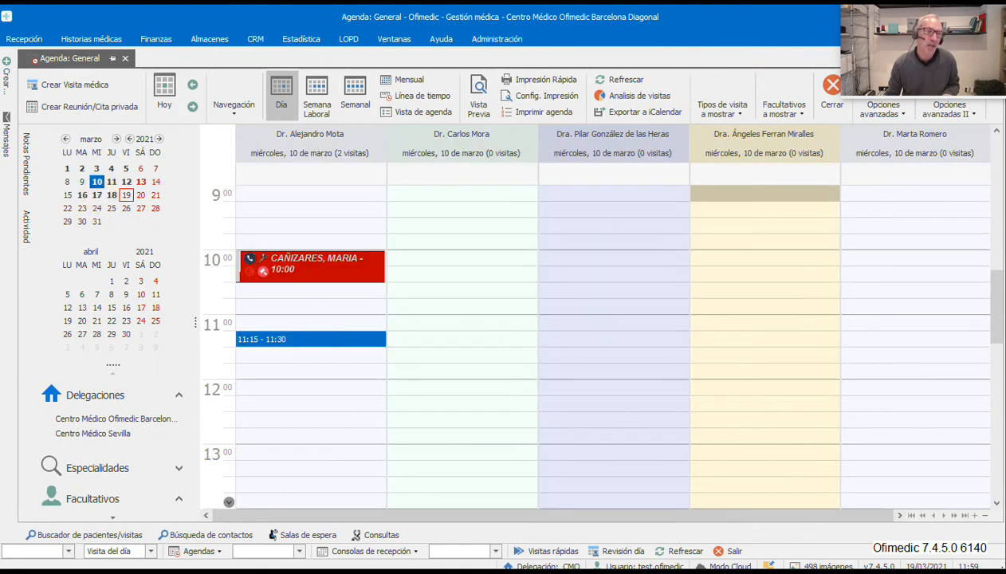
double_click(311, 339)
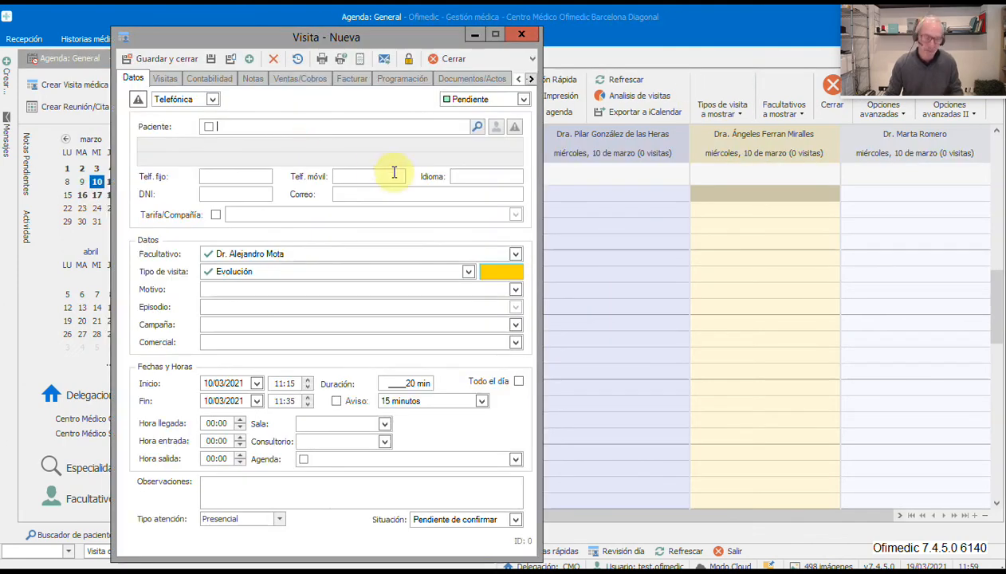
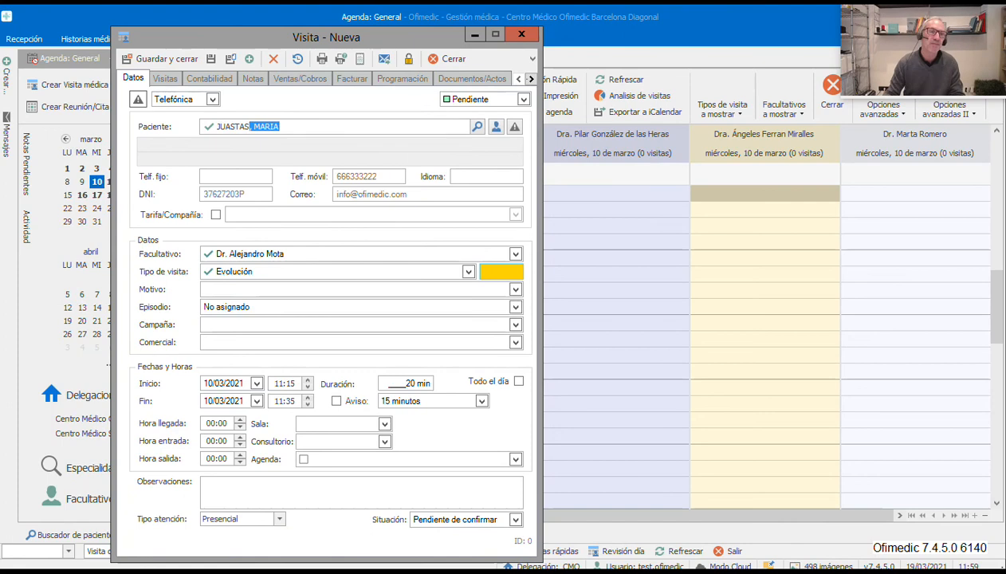
- Save the visit without a reminder and show its Documentos/Actos
left_click(211, 59)
left_click(755, 335)
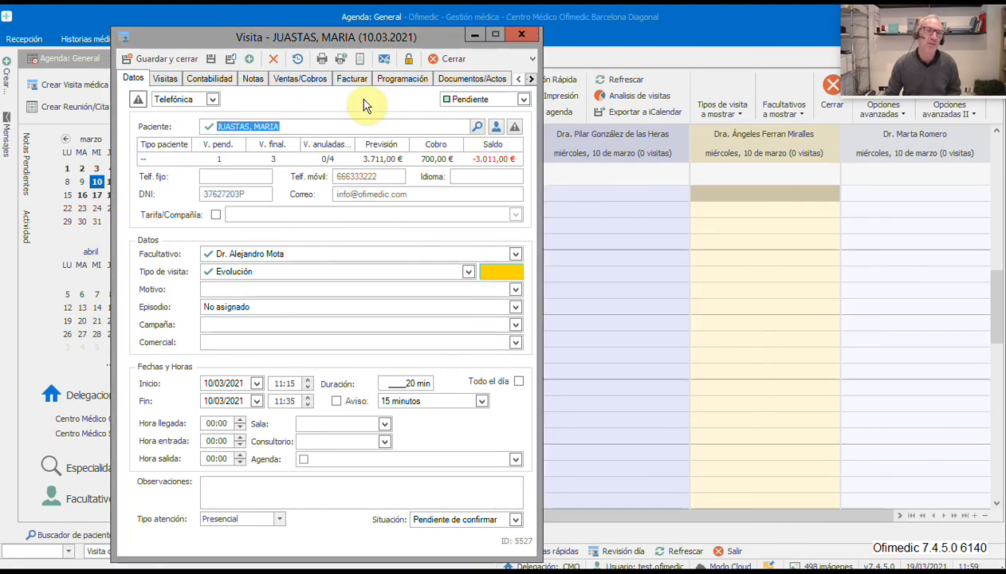
left_click(462, 79)
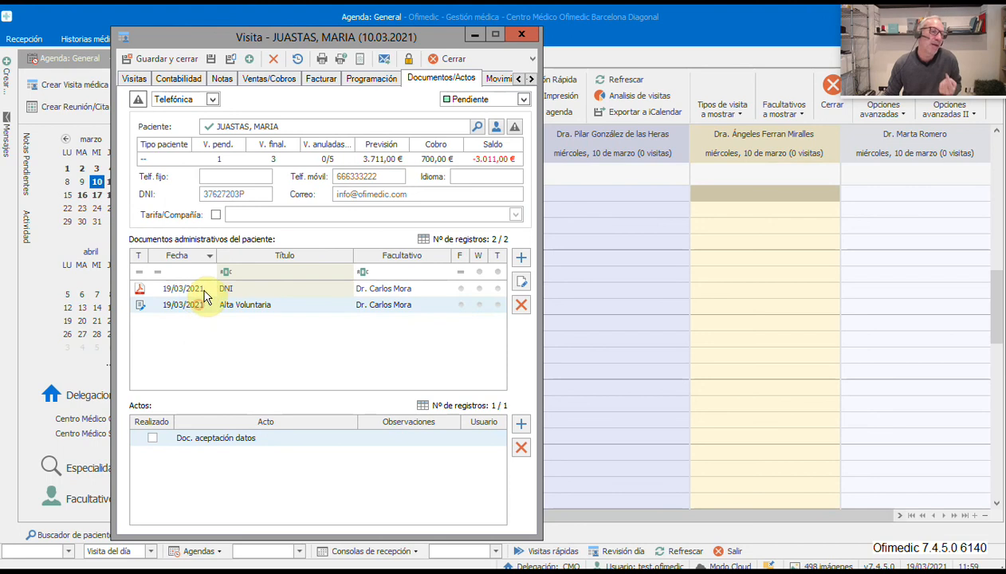
- Import ANALITICADEEMBARAZO.pdf from the HM demo folder as a new administrative document
left_click(521, 257)
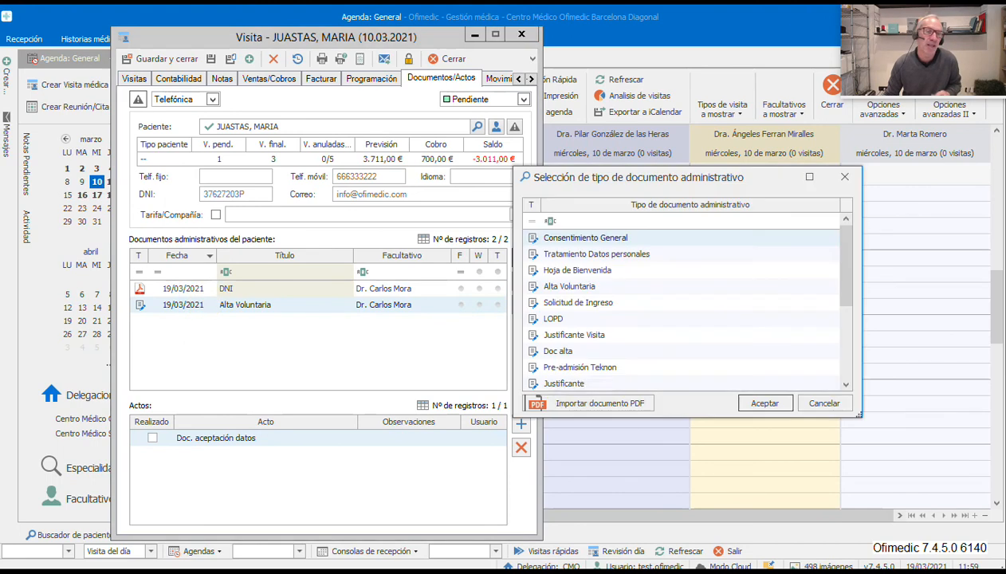
left_click(559, 401)
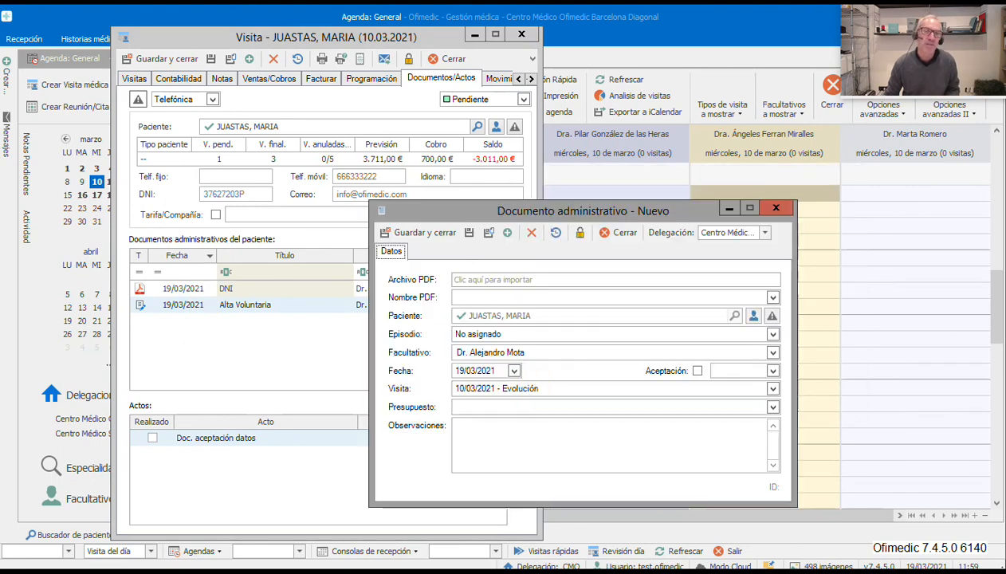
left_click(492, 279)
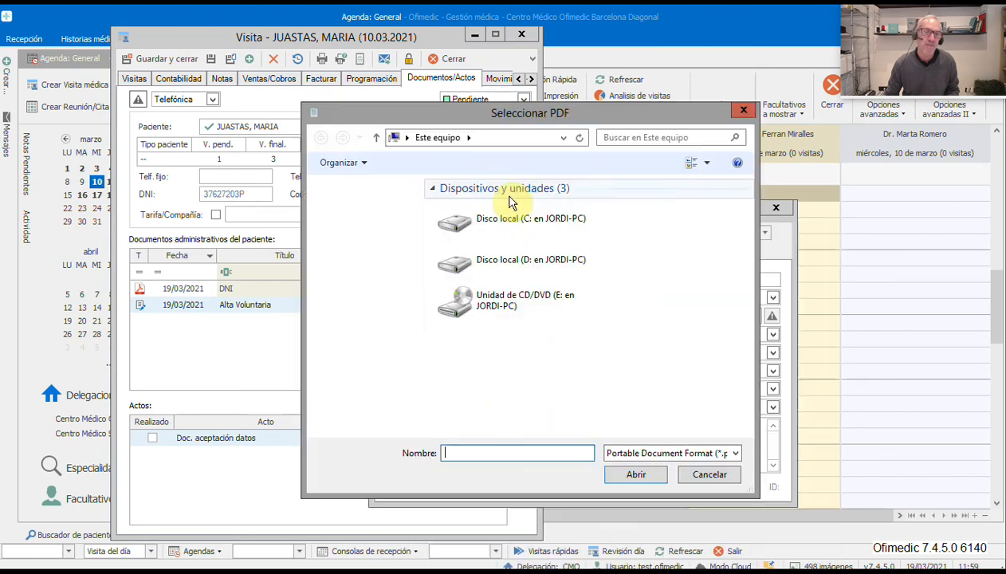
double_click(501, 219)
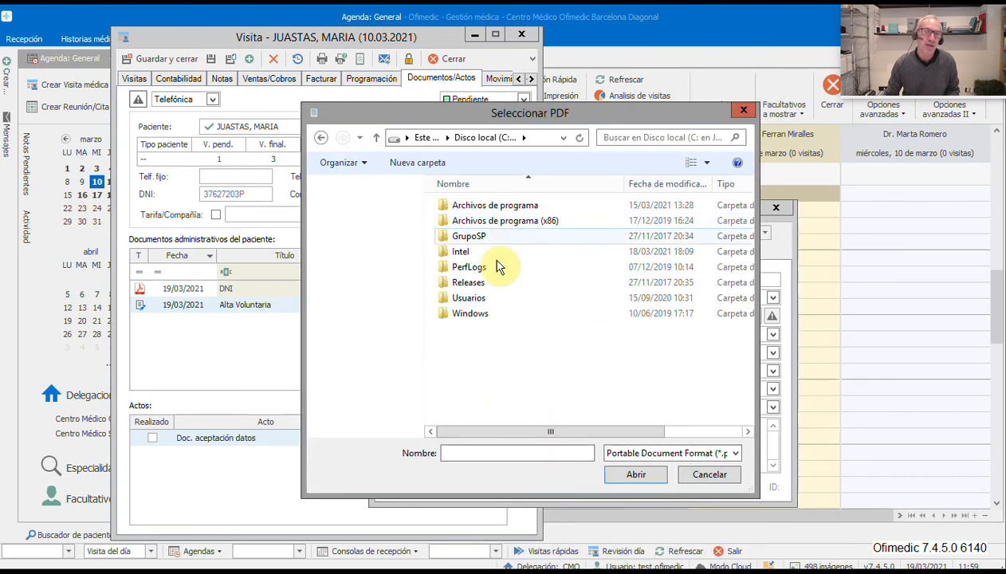
double_click(482, 298)
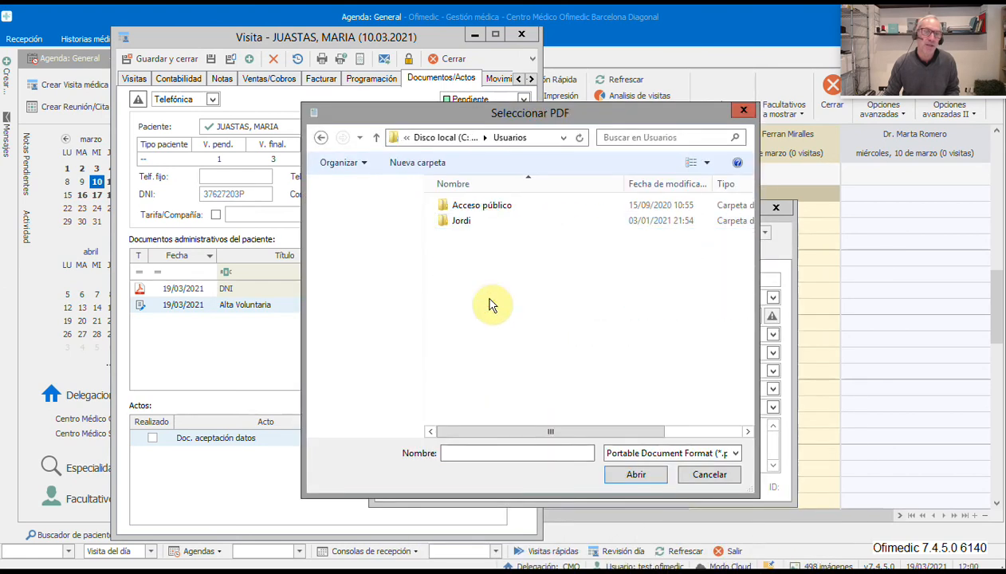
double_click(485, 225)
double_click(458, 208)
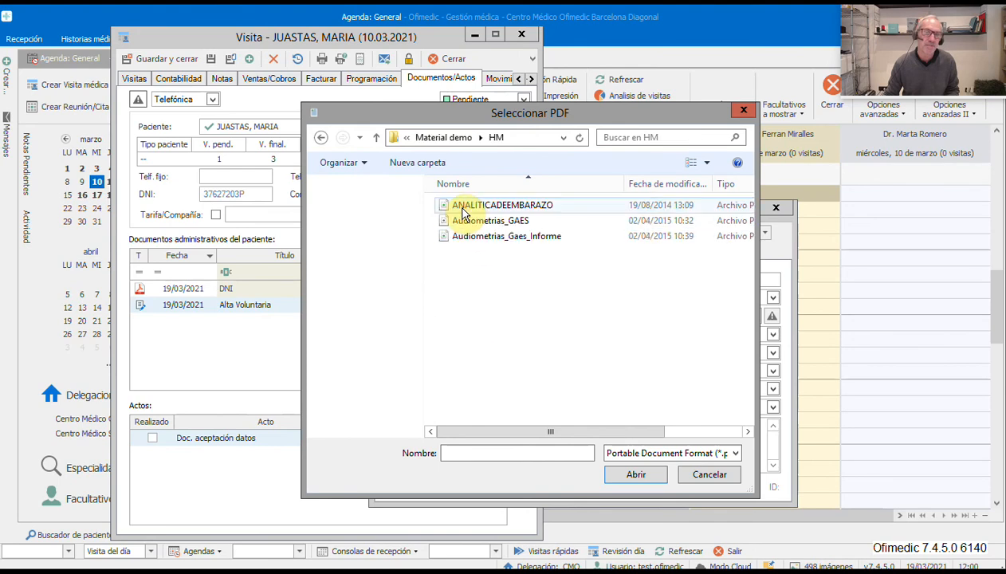
double_click(462, 210)
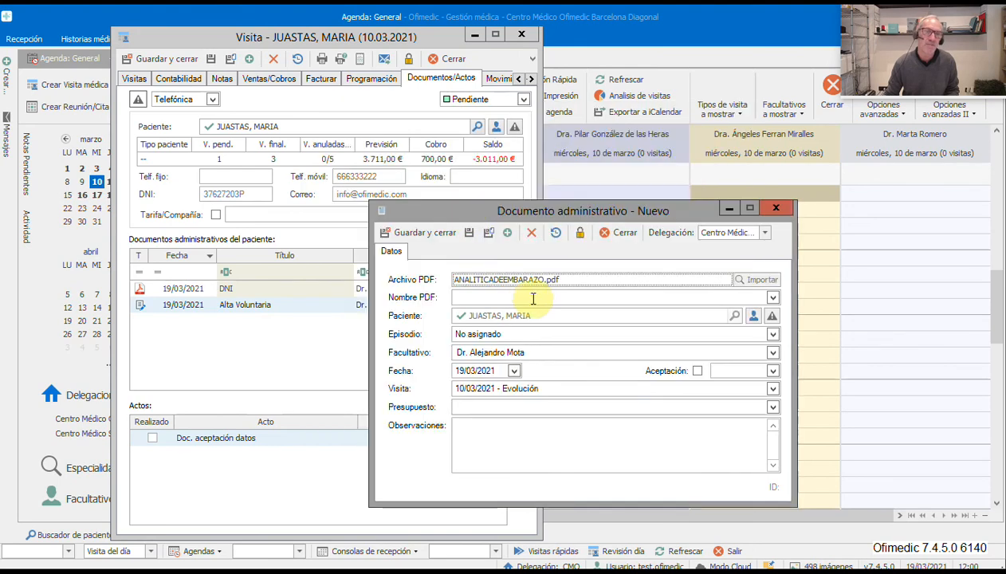
- Name the PDF 'Analítica', save it, add the name to the list, and keep the original
left_click(526, 296)
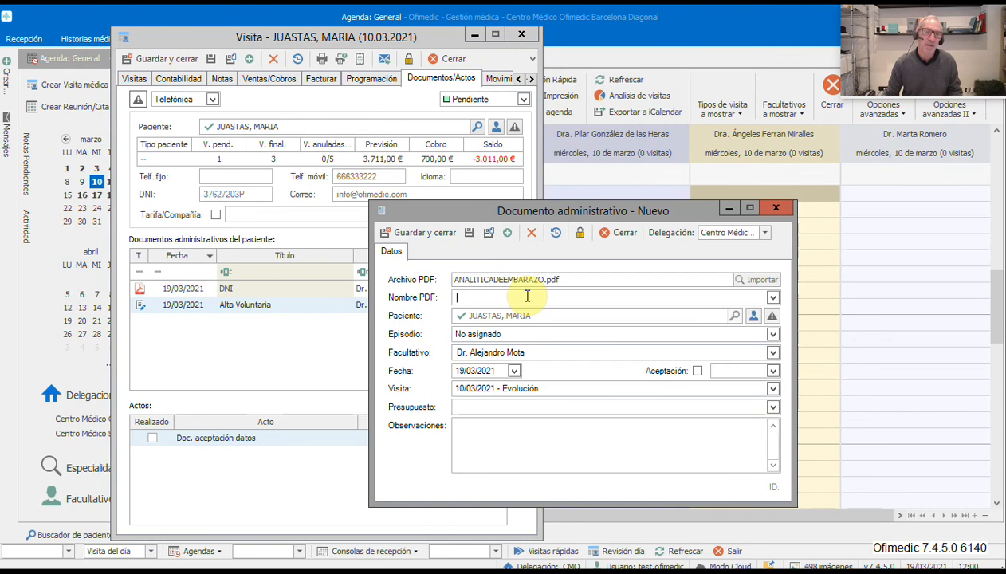
type("Anali")
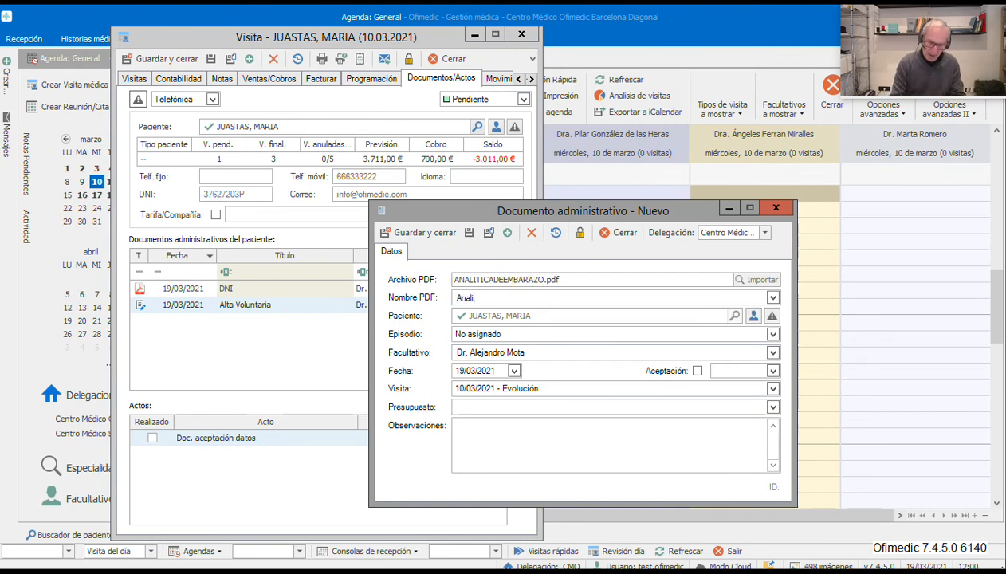
type("stico")
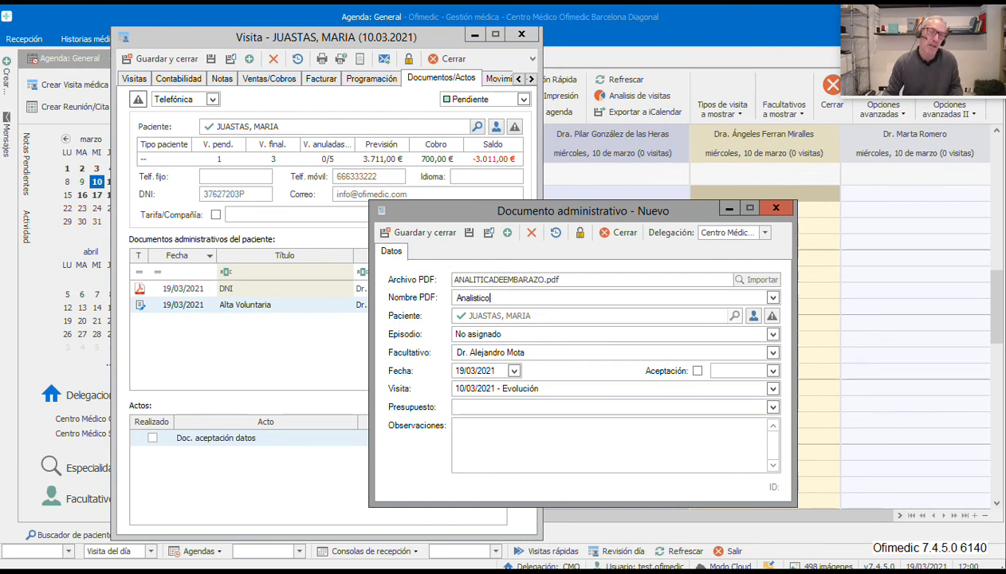
key("BackSpace")
key("BackSpace")
key("BackSpace")
key("BackSpace")
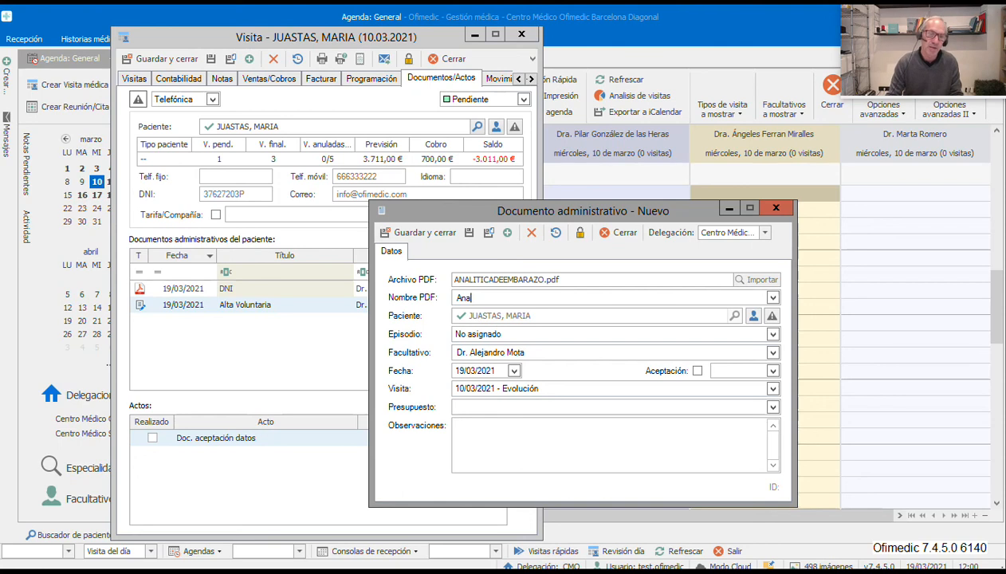
type("li")
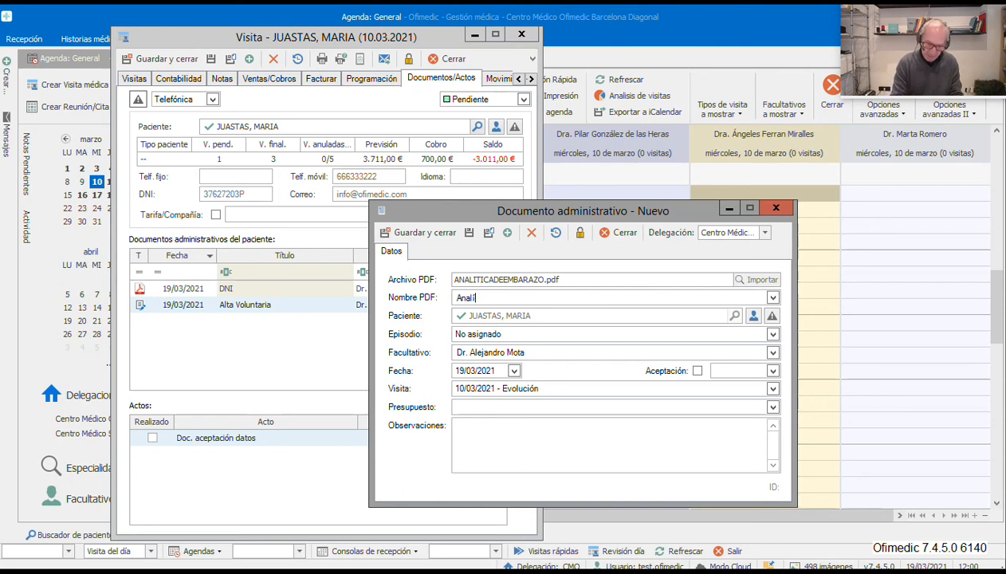
type("tica")
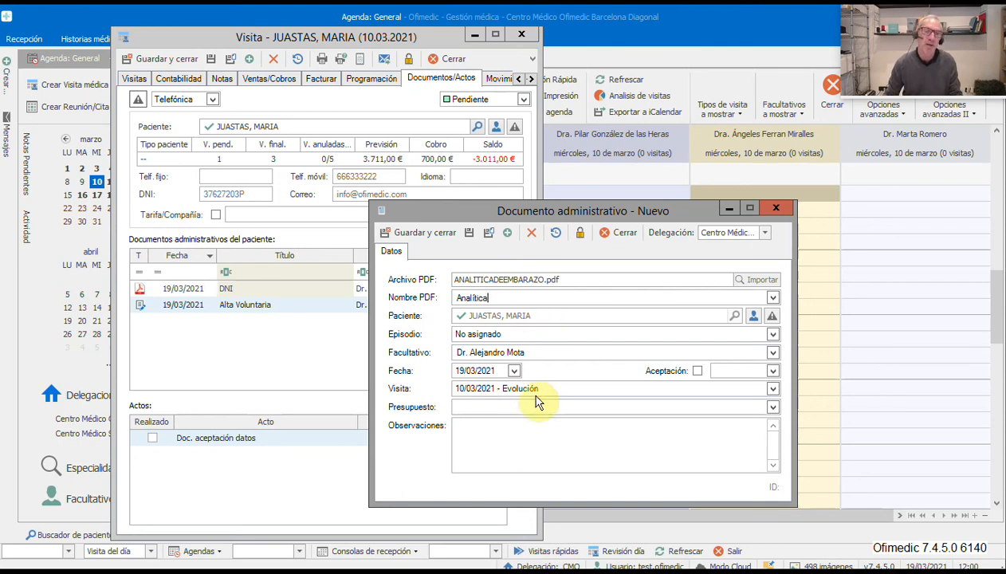
left_click(421, 231)
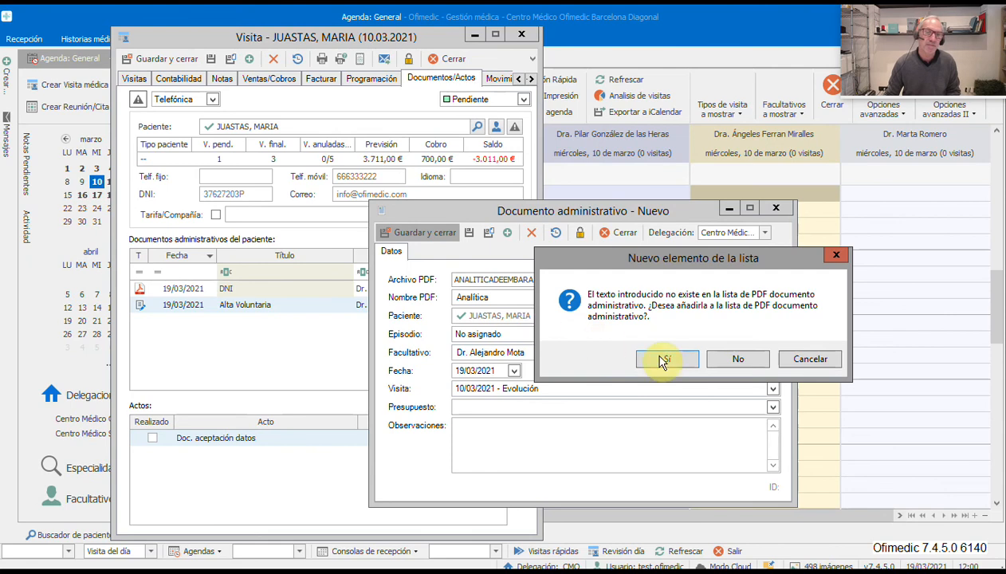
left_click_drag(654, 258, 782, 250)
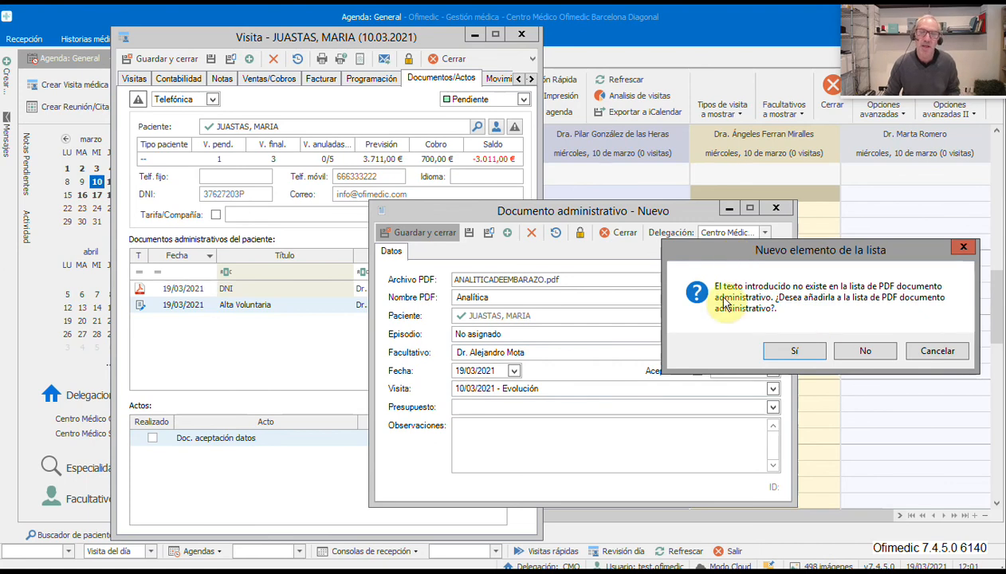
left_click(766, 351)
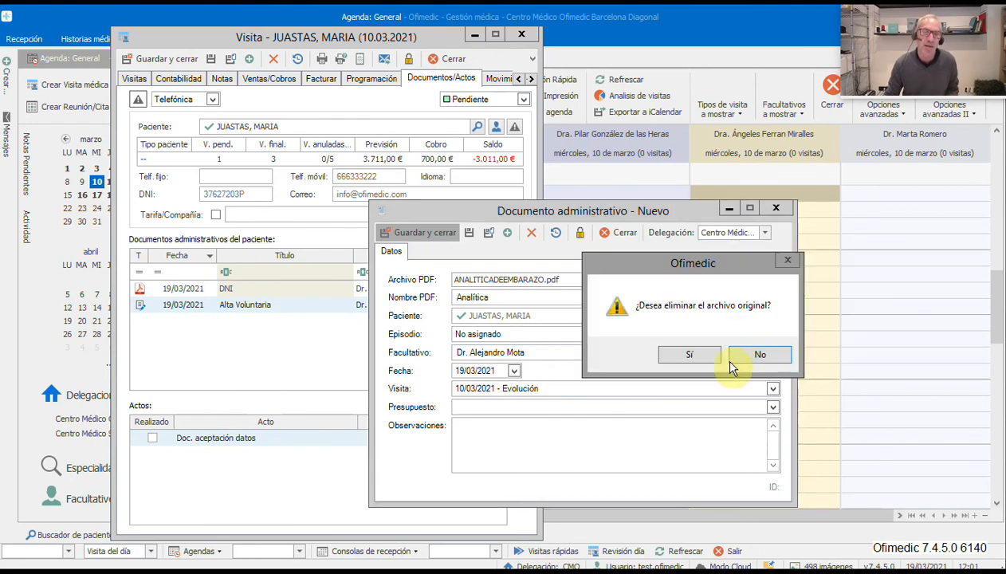
left_click(742, 358)
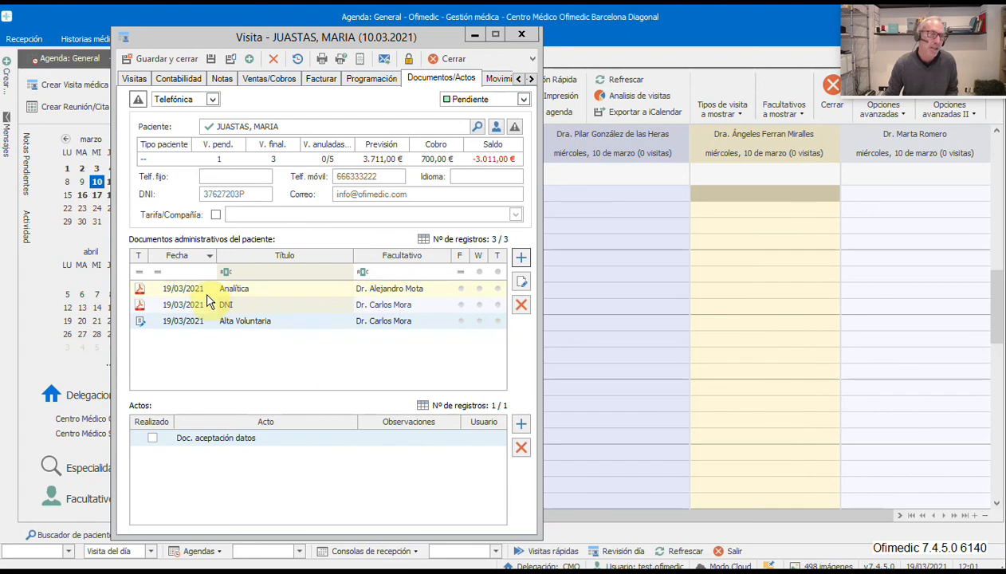
- Review the Analítica, DNI and Alta Voluntaria documents of the 10 March visit, then close it
left_click(285, 295)
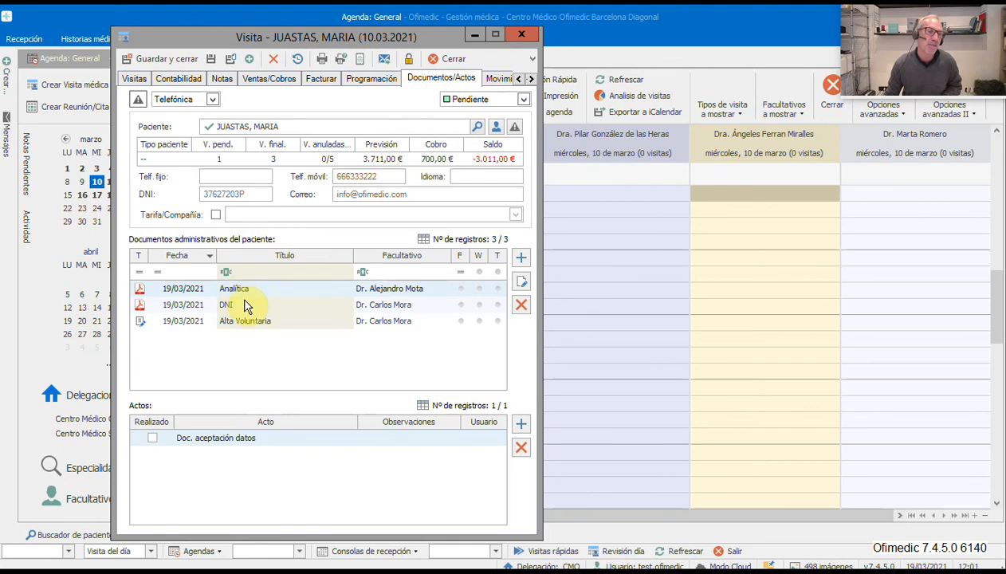
left_click(252, 309)
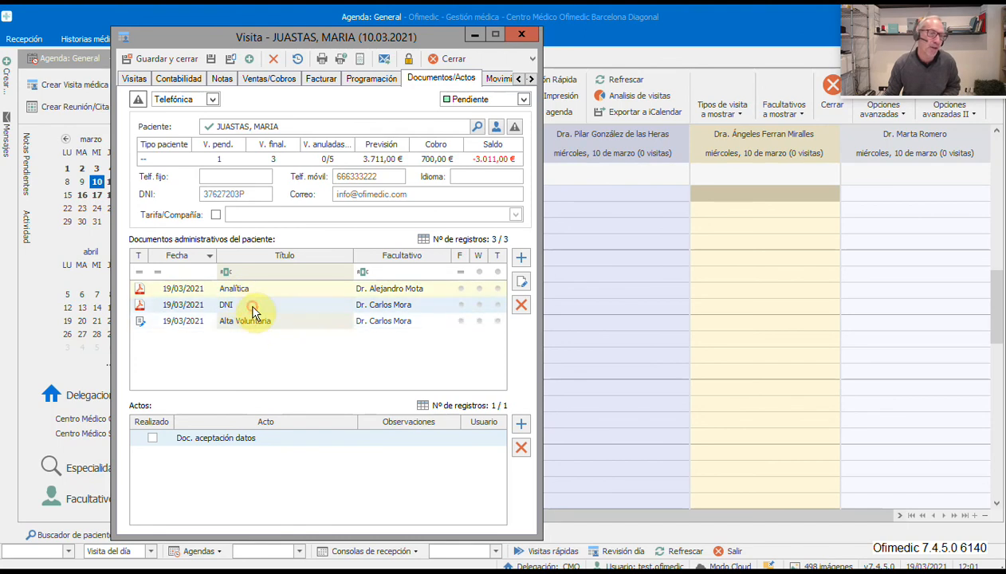
left_click(255, 323)
left_click(255, 308)
left_click(255, 321)
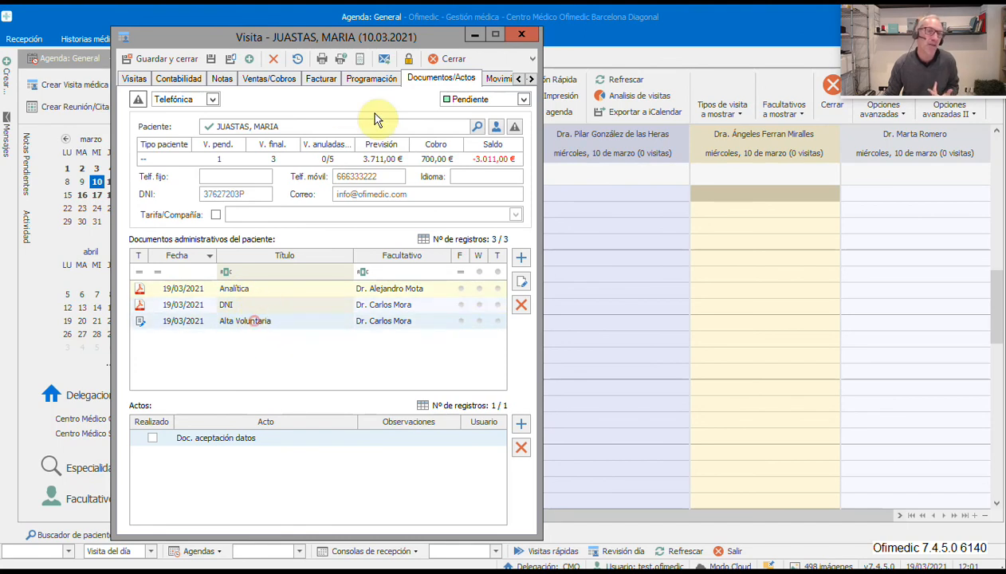
left_click(439, 56)
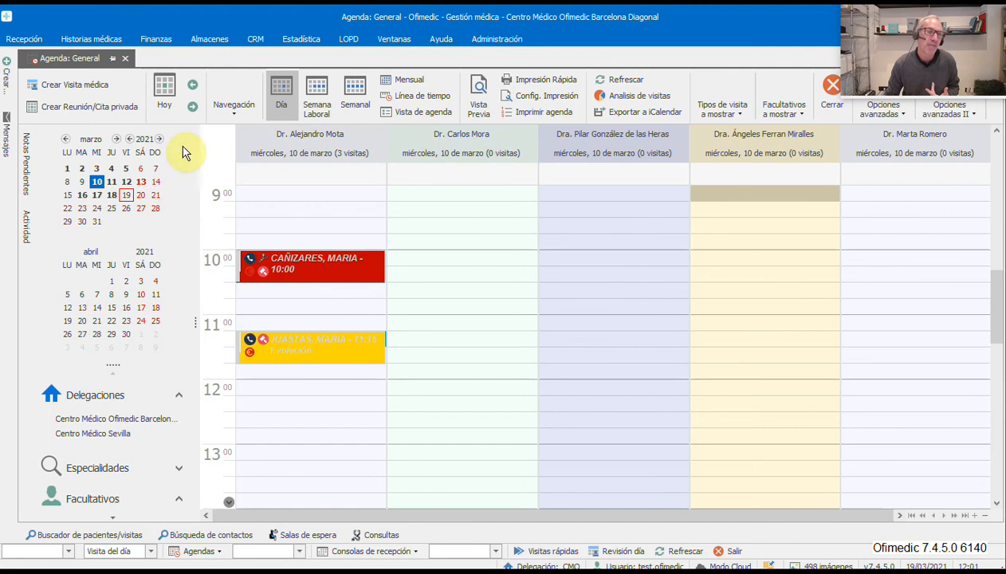
- Open the patient's 12:00 visit on 19 March and show its Documentos/Actos list
left_click(126, 195)
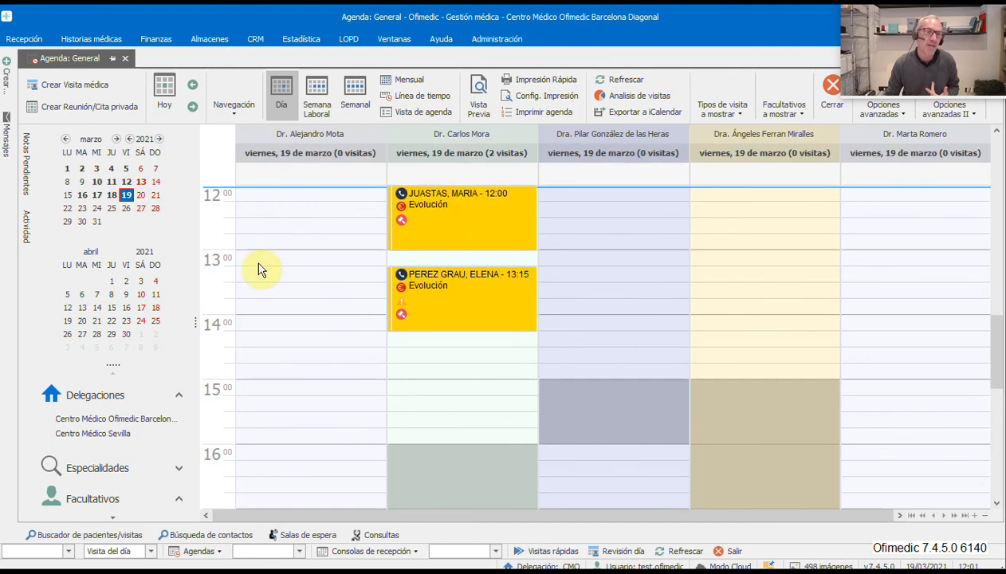
double_click(450, 232)
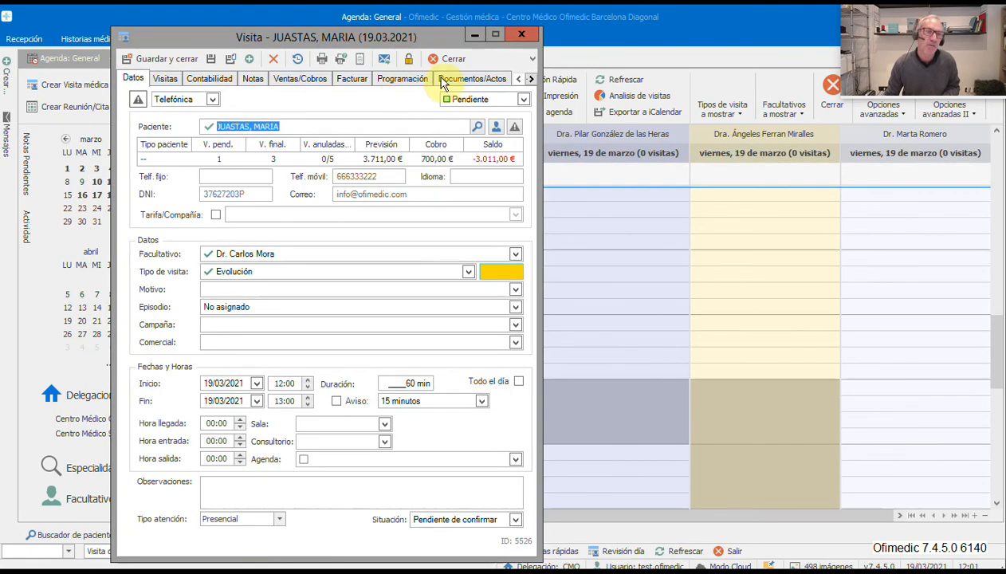
left_click(443, 81)
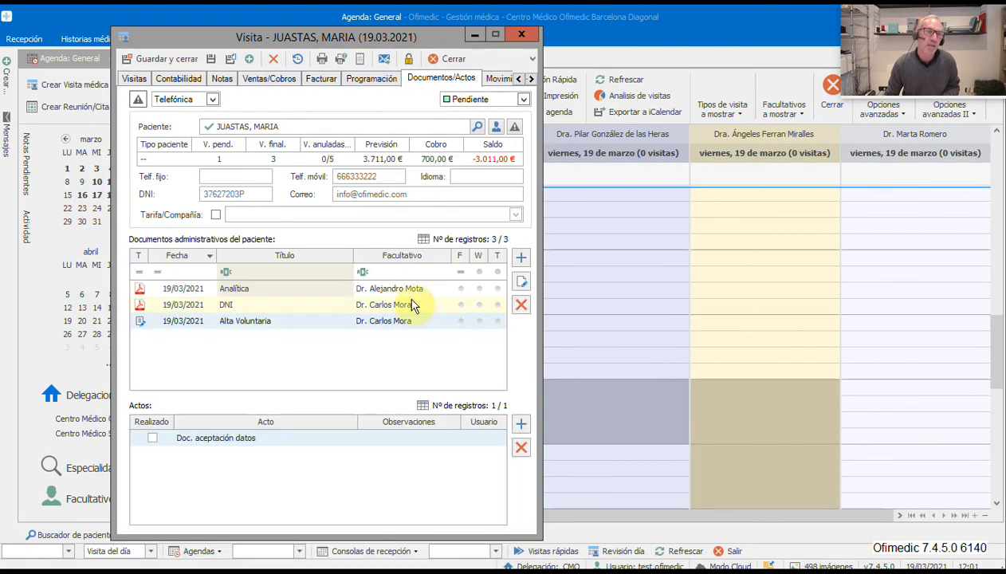
- Browse the Analítica, DNI and Alta Voluntaria entries, then save and close the visit
left_click(252, 290)
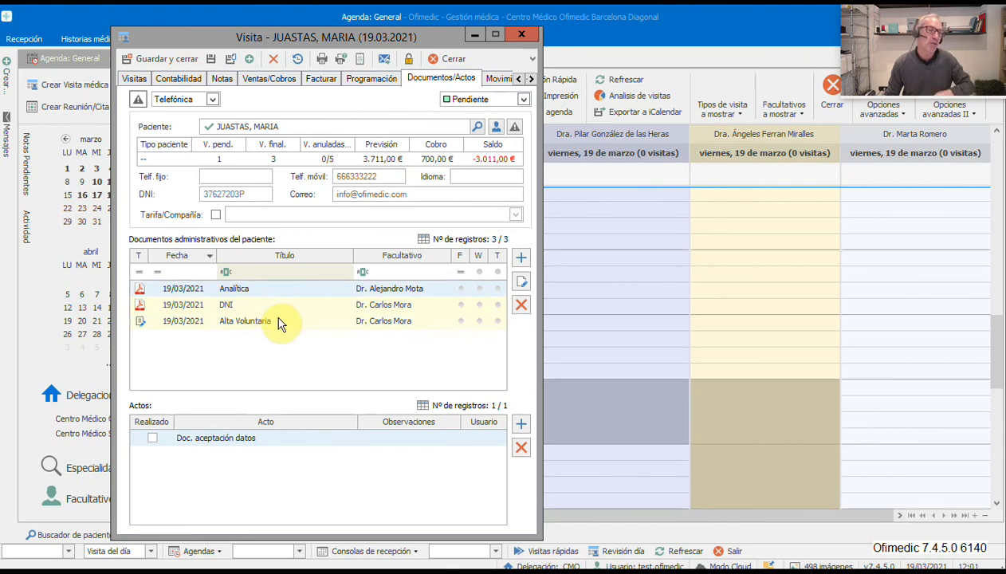
left_click(274, 305)
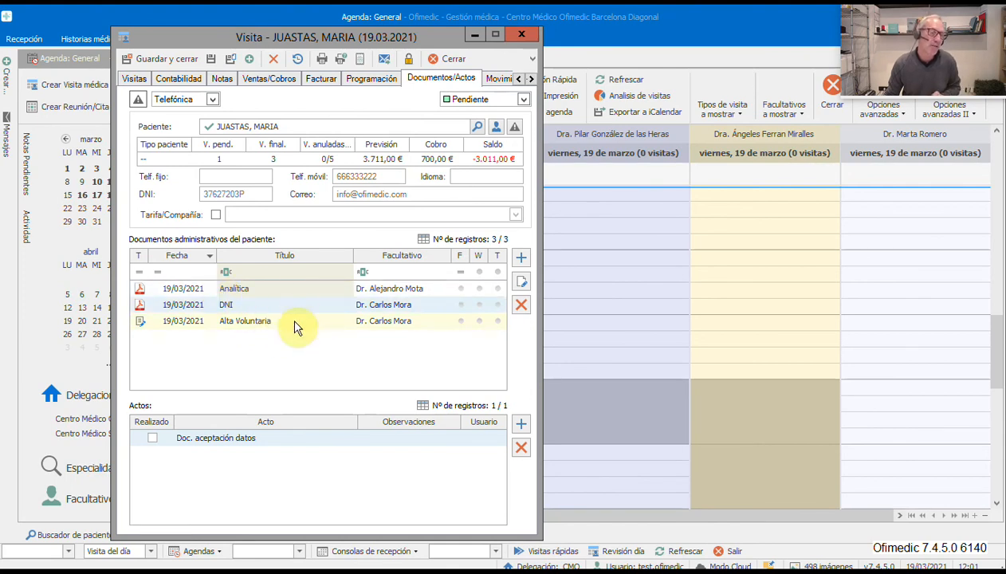
left_click(292, 320)
left_click(288, 300)
left_click(308, 290)
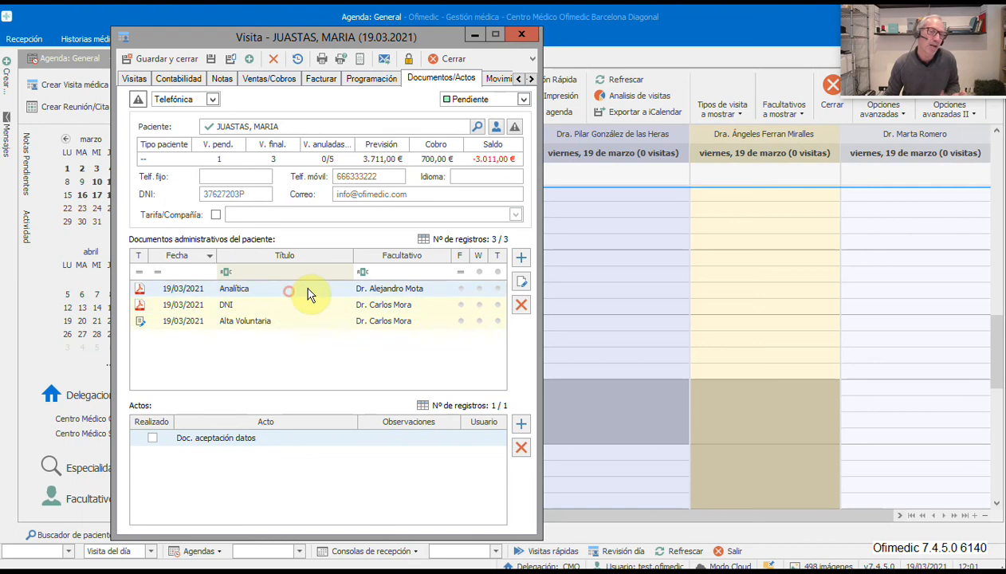
left_click(314, 306)
left_click(311, 323)
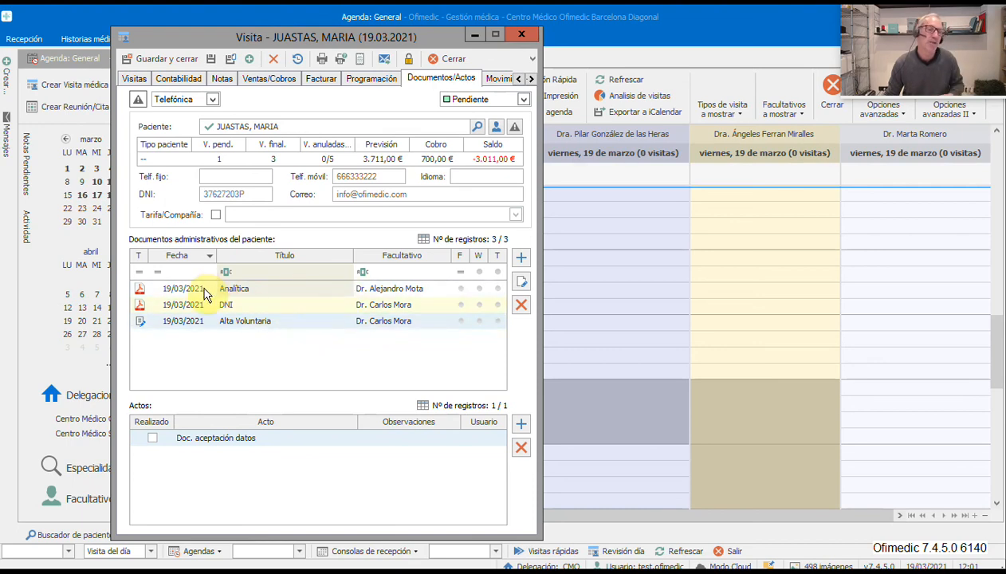
left_click(204, 291)
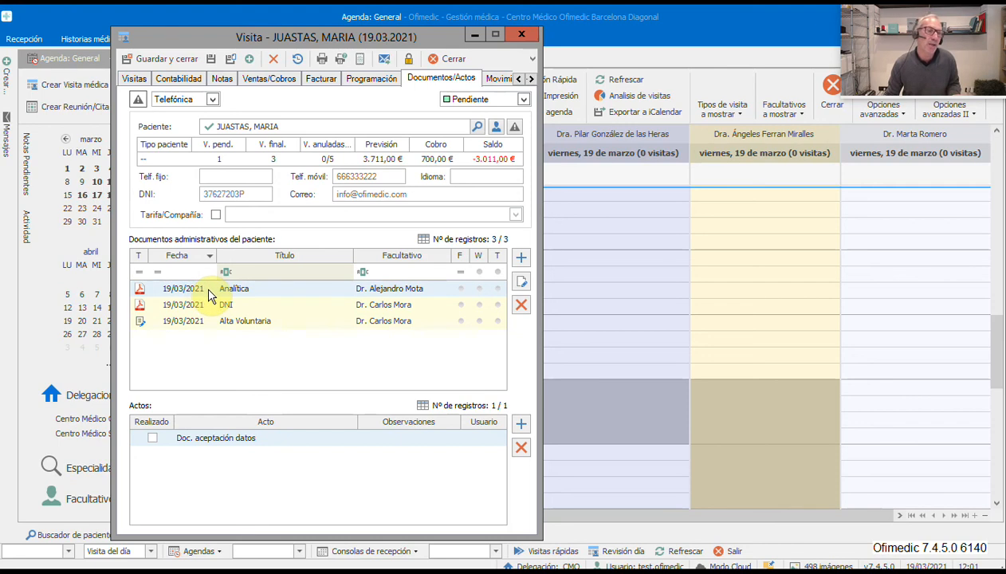
left_click(158, 58)
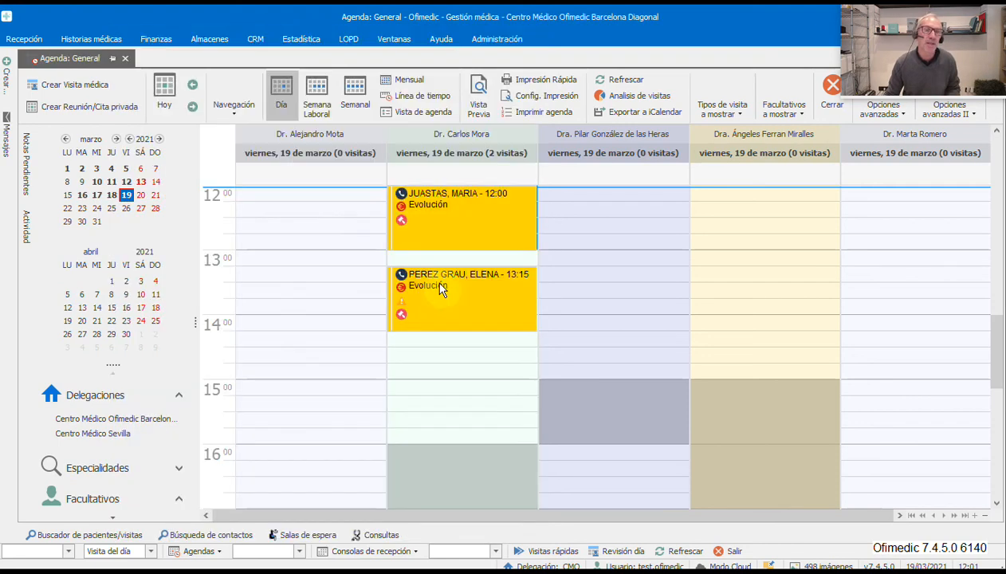
- Create a Tratamiento Capilar Presupuesto for the 12:00 patient via Crear administrativas de paciente
right_click(470, 208)
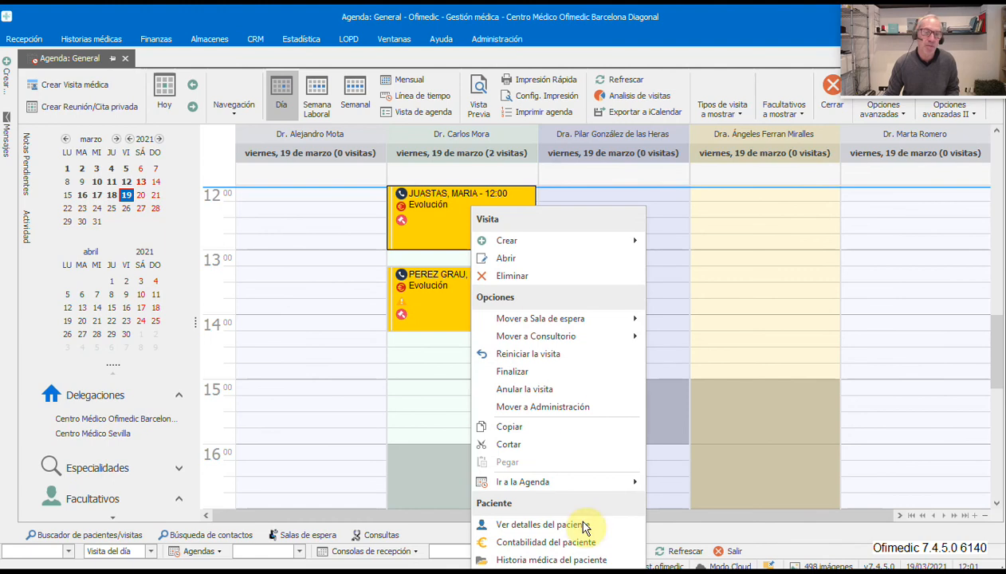
left_click_drag(1001, 384, 1001, 309)
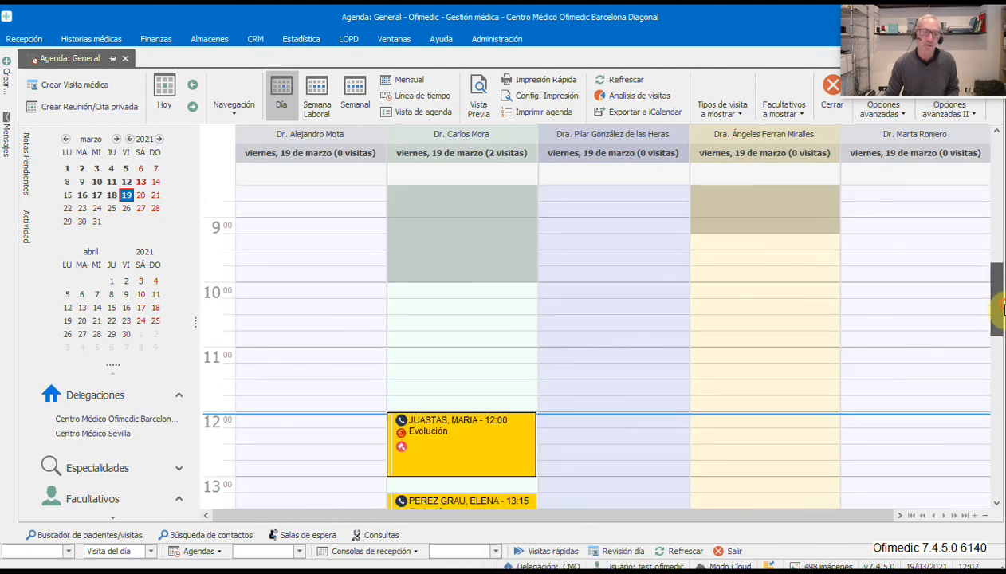
right_click(472, 446)
mouse_move(562, 446)
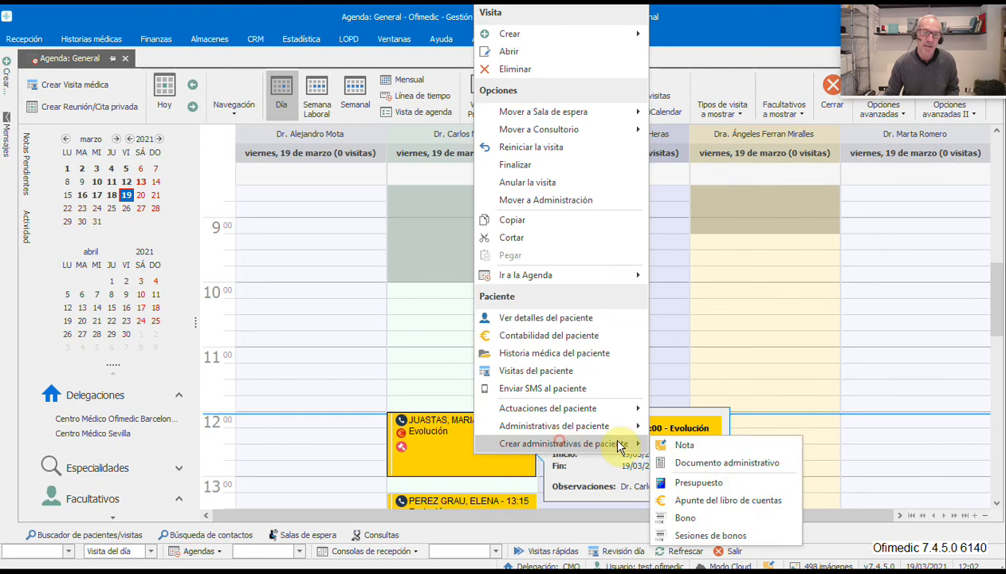
left_click(678, 483)
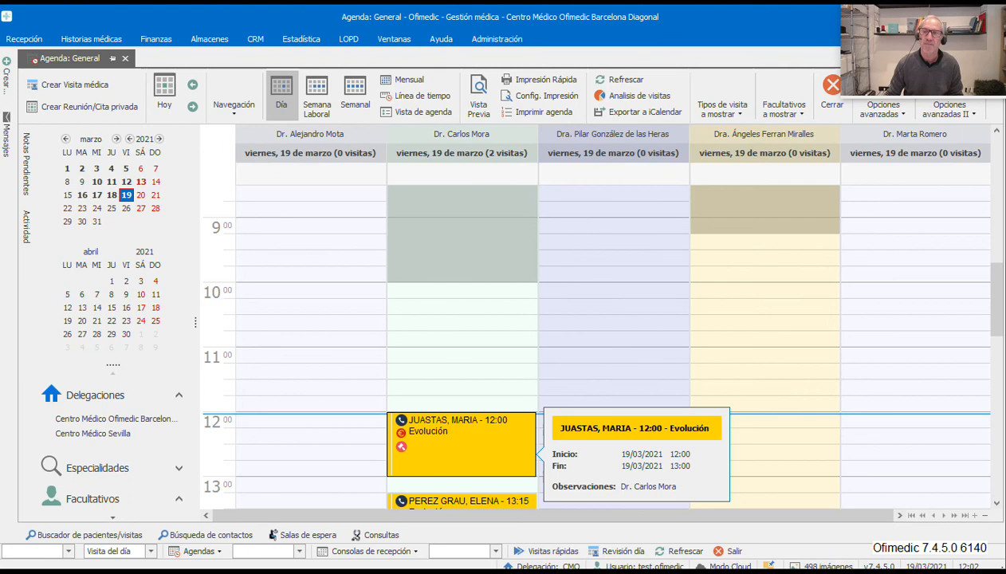
double_click(555, 286)
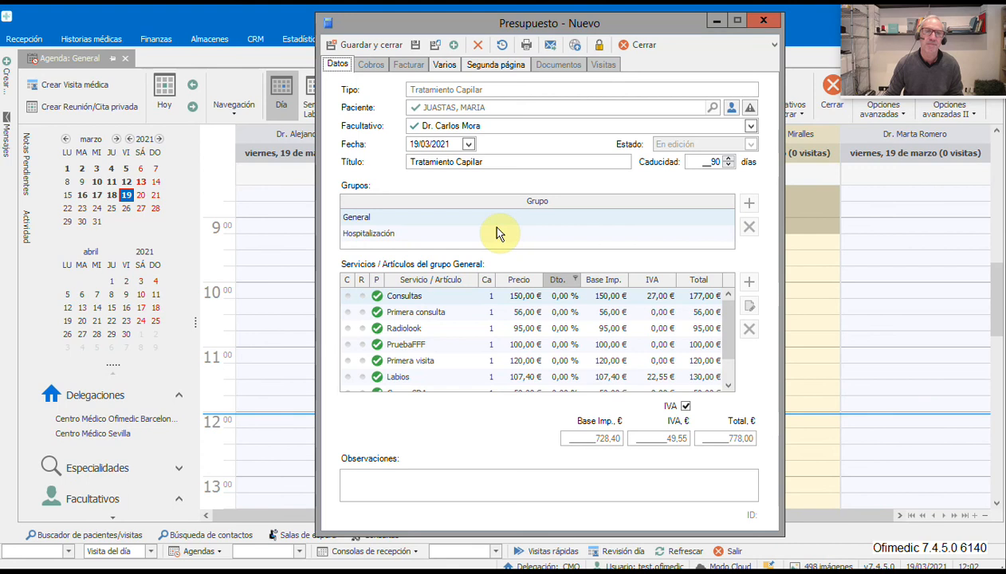
- Save the new budget and start adding an administrative document on its Documentos tab
left_click(414, 44)
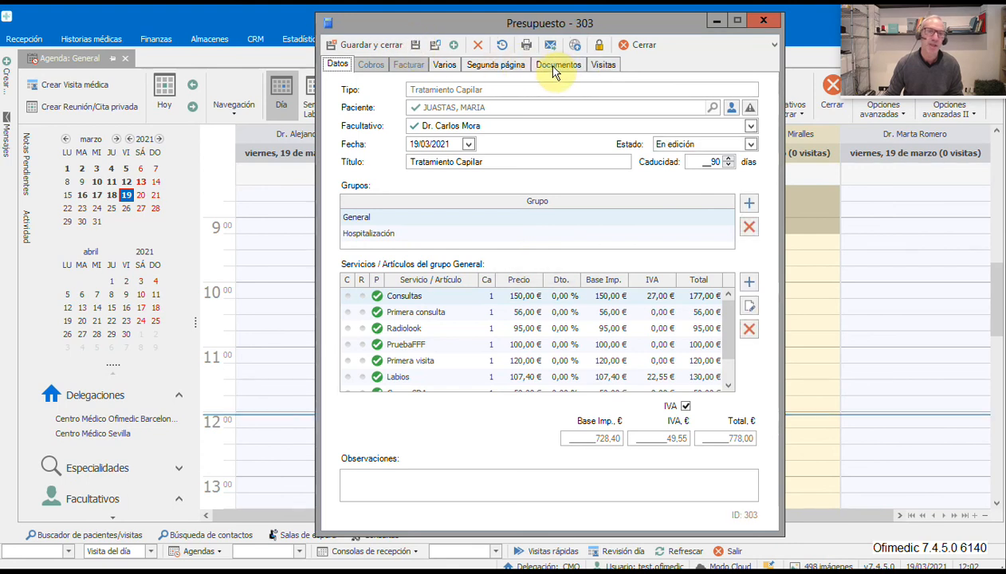
left_click(556, 66)
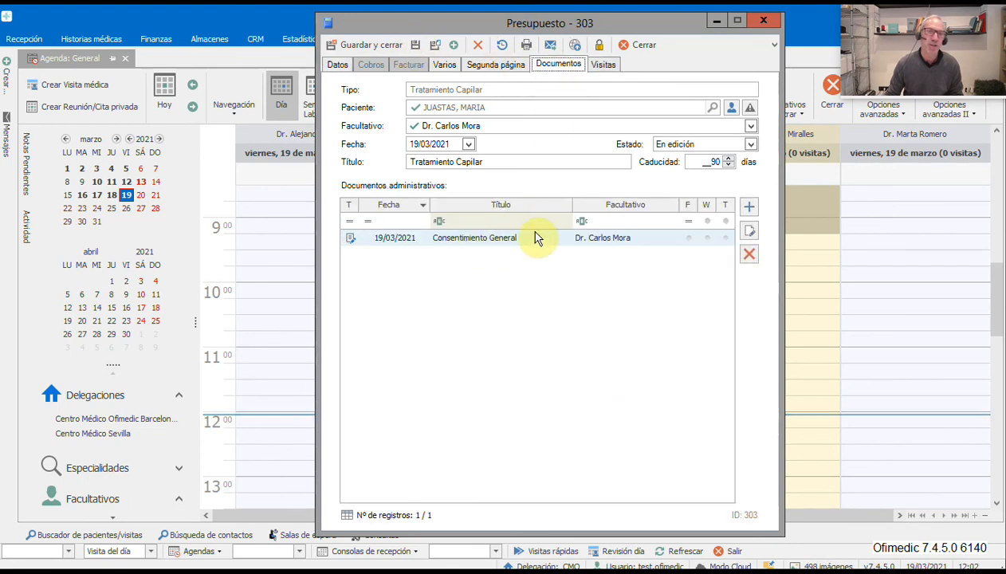
left_click(748, 208)
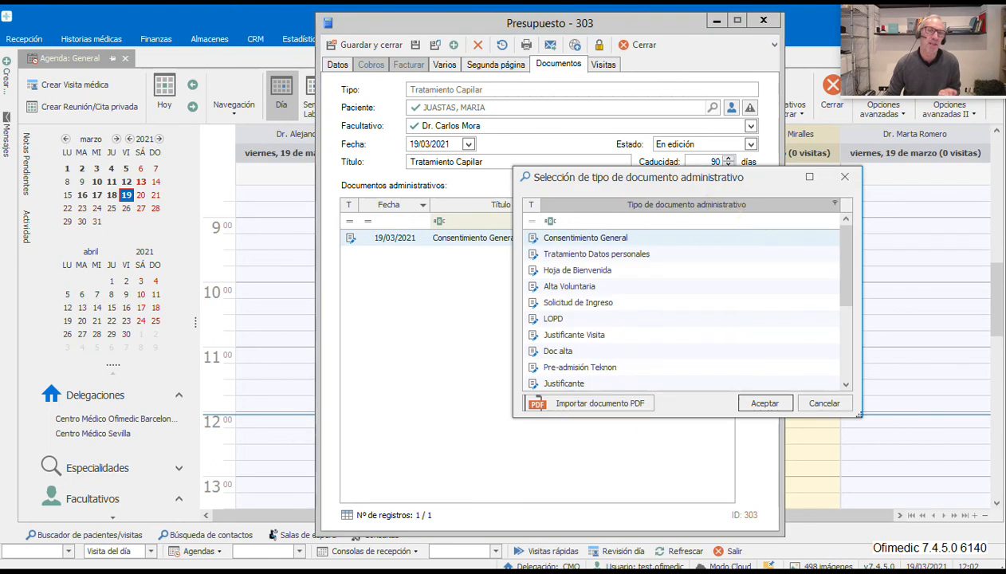
left_click_drag(575, 177, 519, 153)
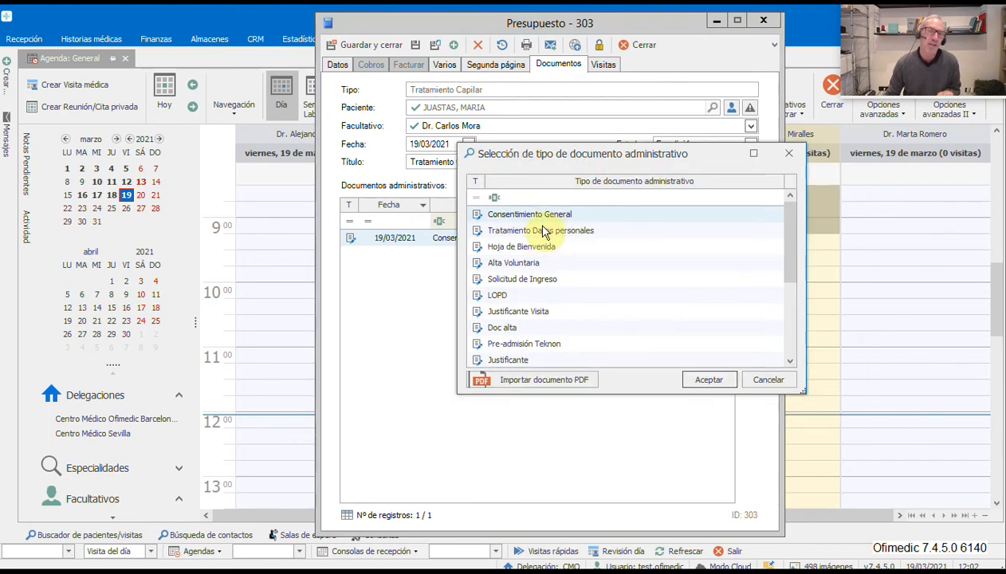
- Start an Importar documento PDF, cancel the file picker, discard the document and close the budget
left_click(545, 379)
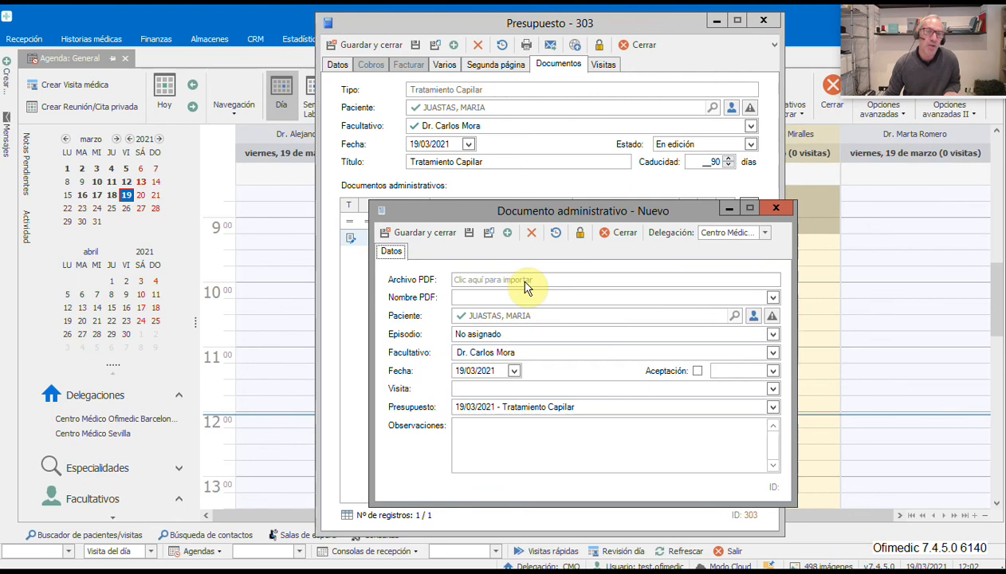
left_click(522, 279)
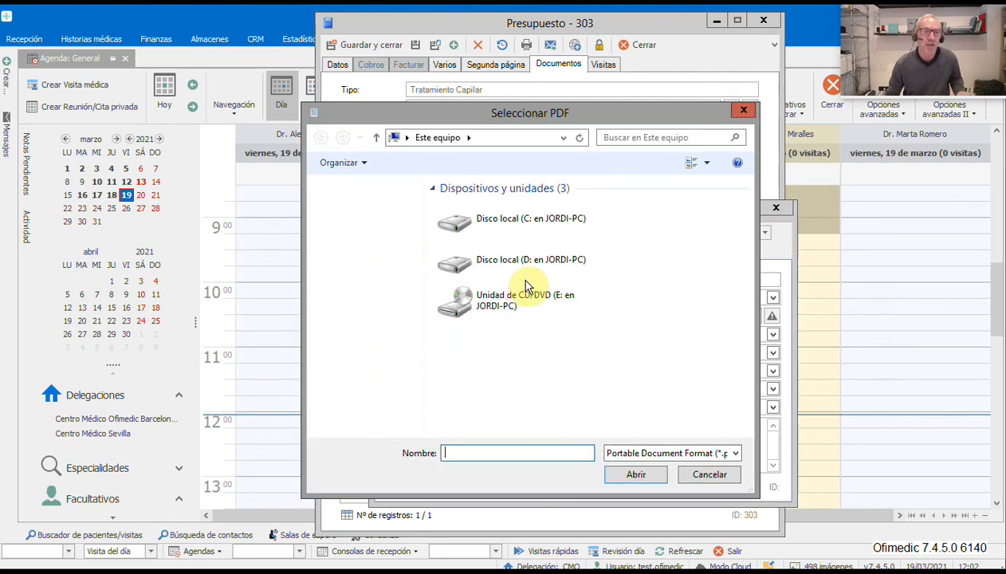
left_click(707, 476)
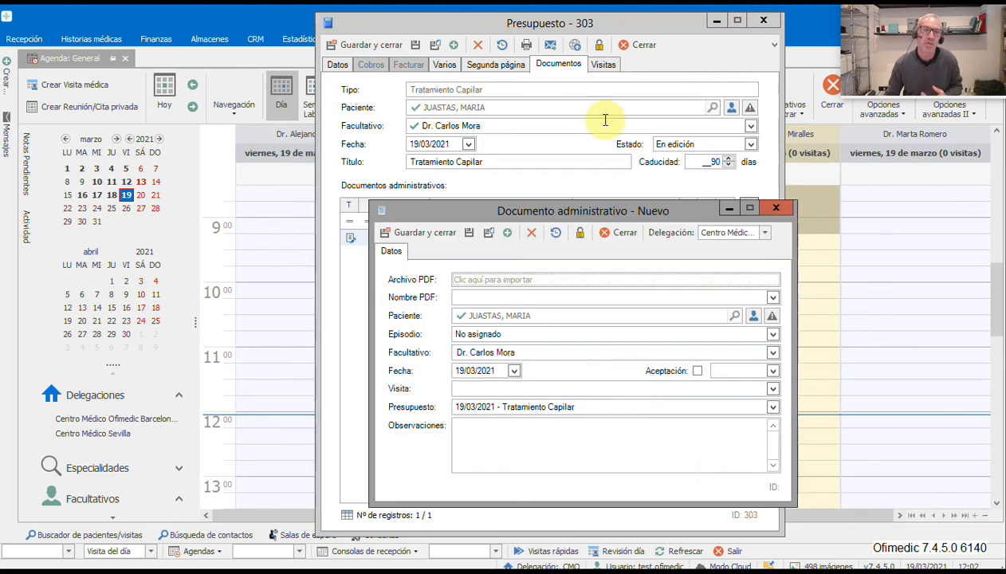
left_click(777, 209)
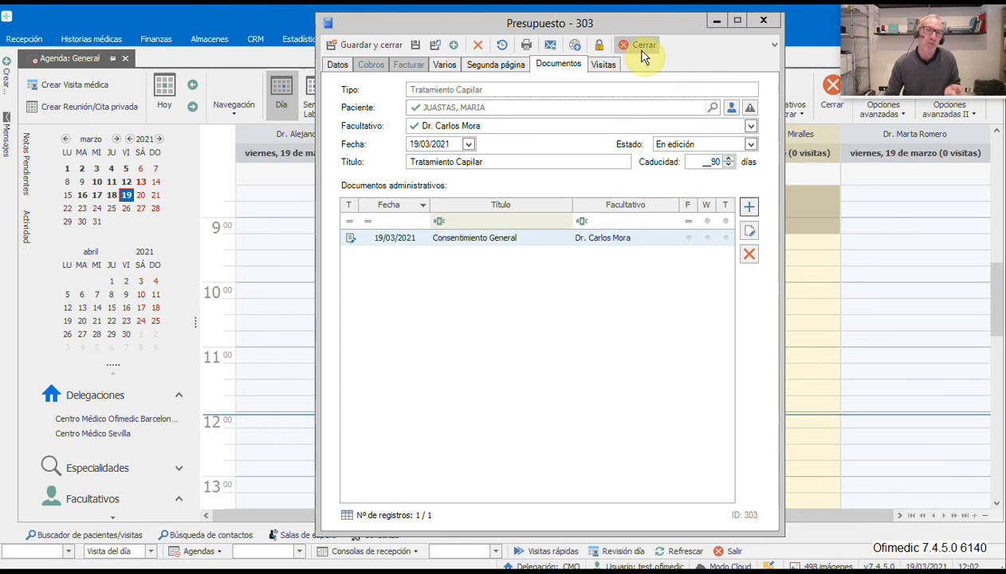
left_click(643, 46)
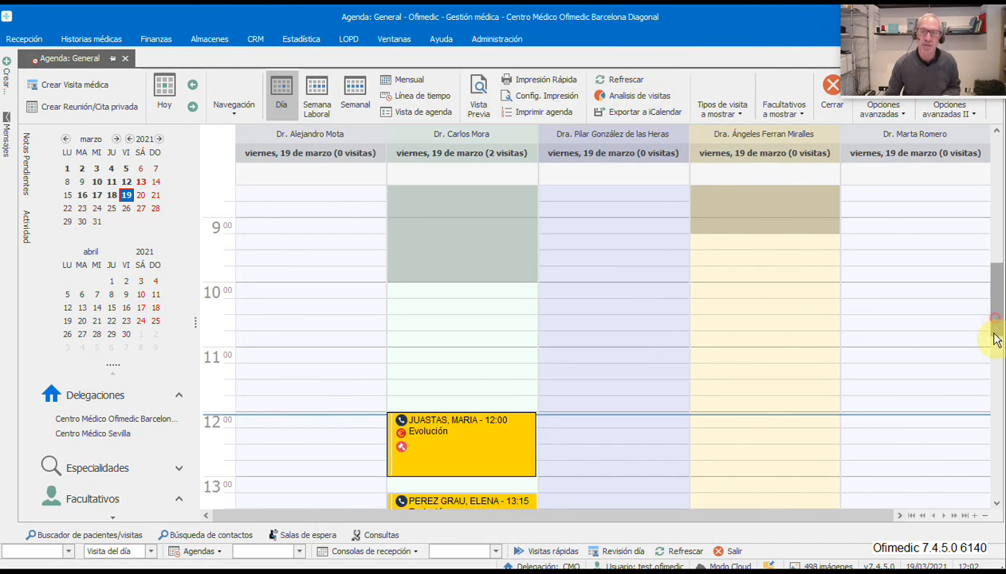
left_click_drag(995, 337, 997, 353)
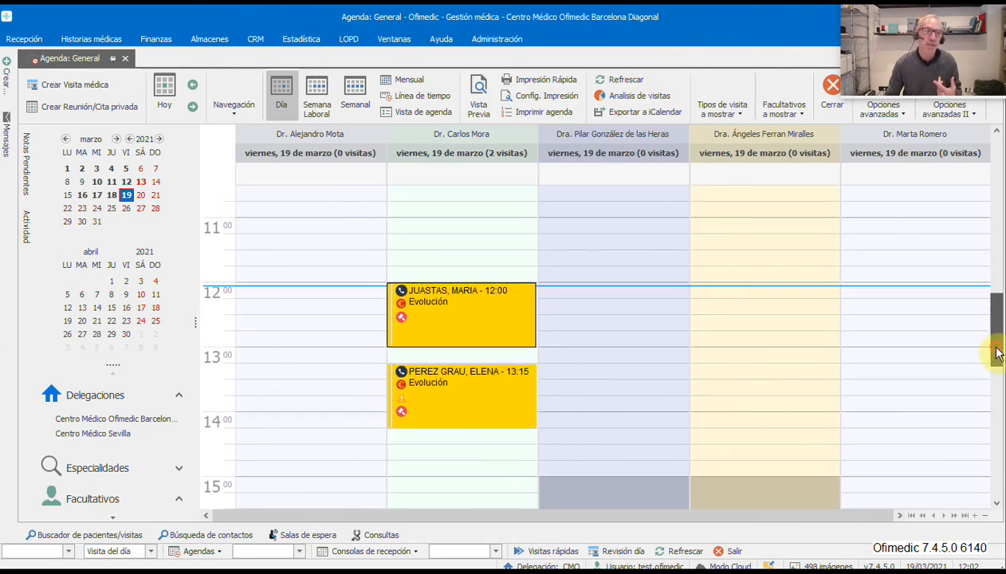